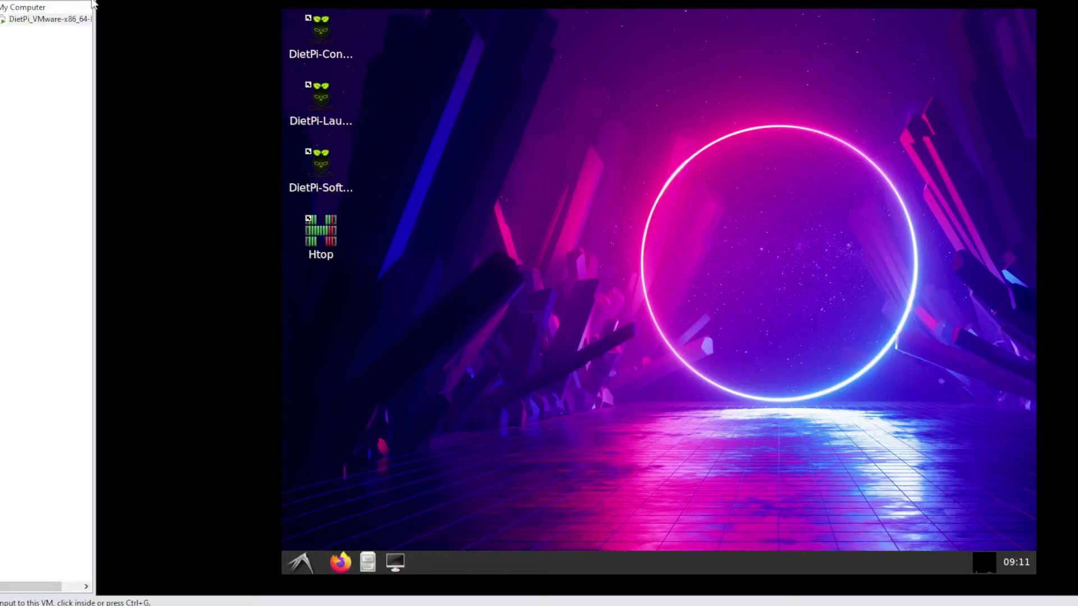
Start Install VMware Tools for the DietPi VM from its library menu, then release input
{"action": "right_click", "coordinate": [42, 19]}
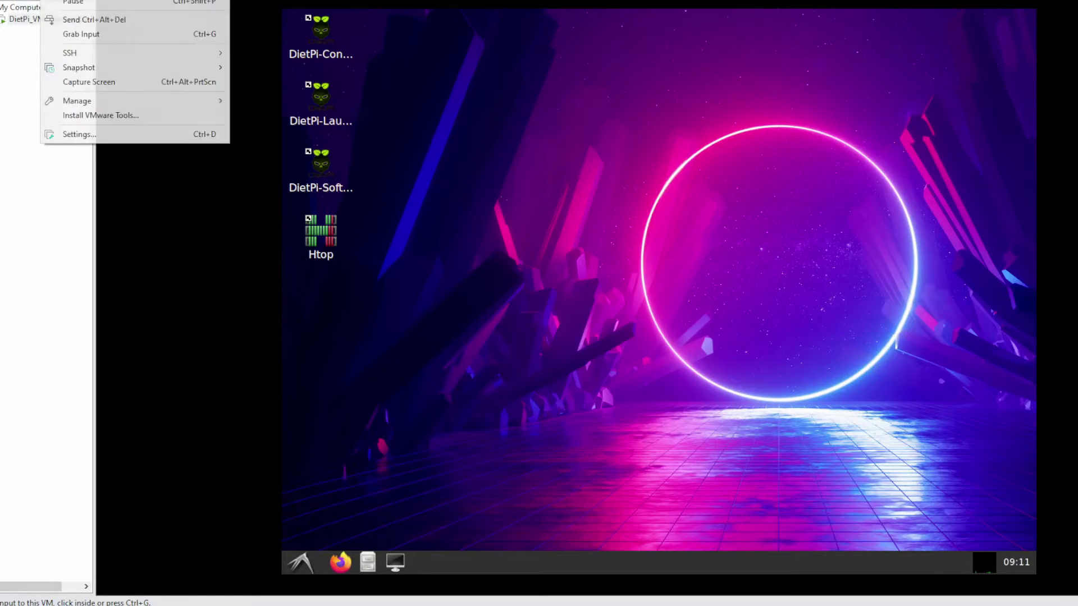
{"action": "left_click", "coordinate": [88, 115]}
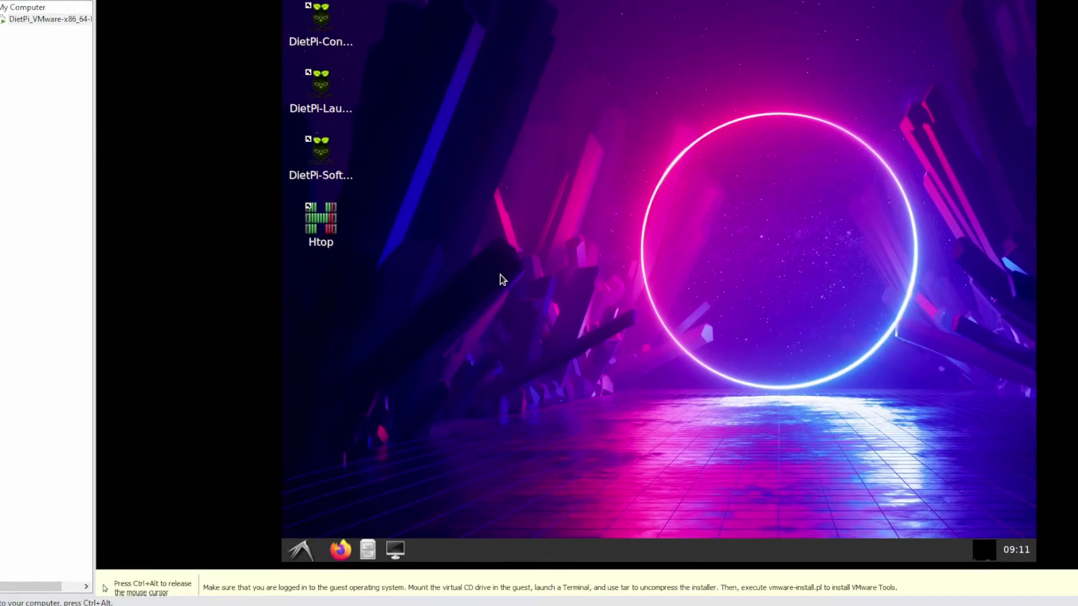
{"action": "key", "text": "ctrl+alt"}
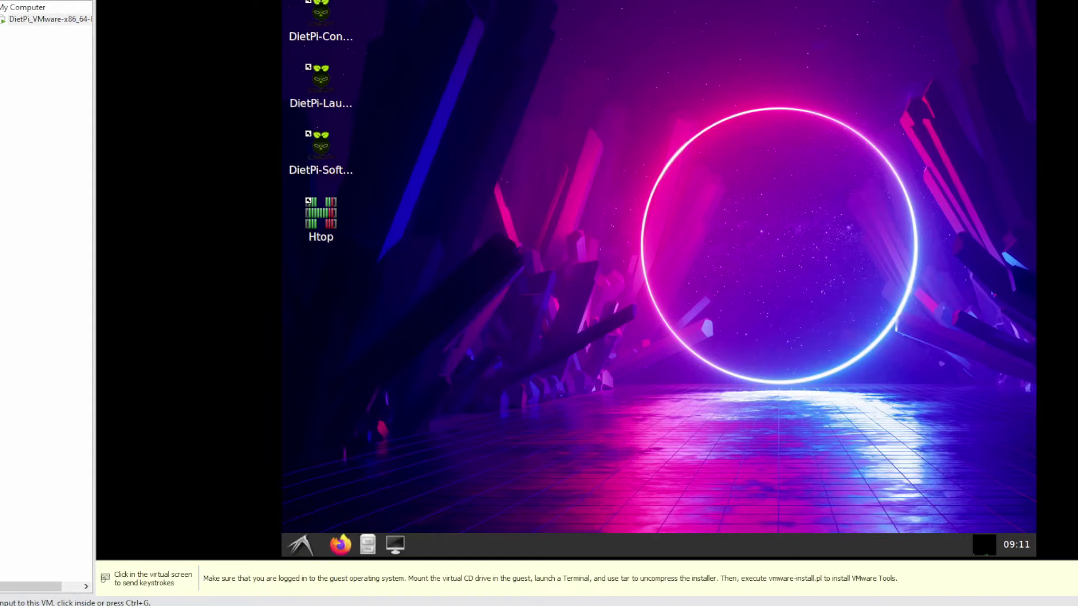
Open PCManFM and browse from the home folder to /mnt at the filesystem root
{"action": "left_click", "coordinate": [370, 561]}
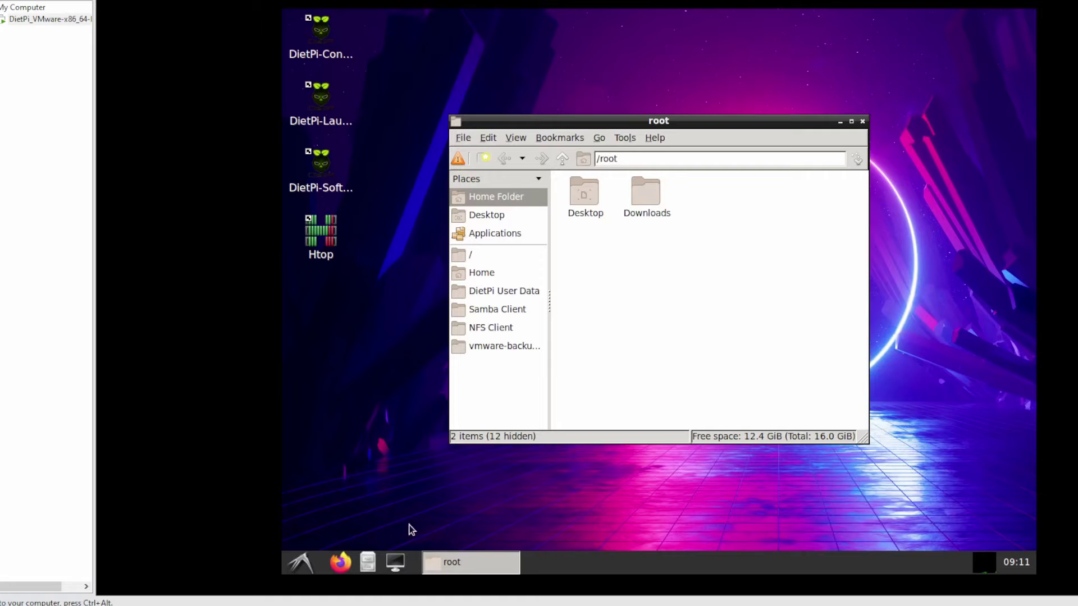
{"action": "left_click", "coordinate": [473, 255]}
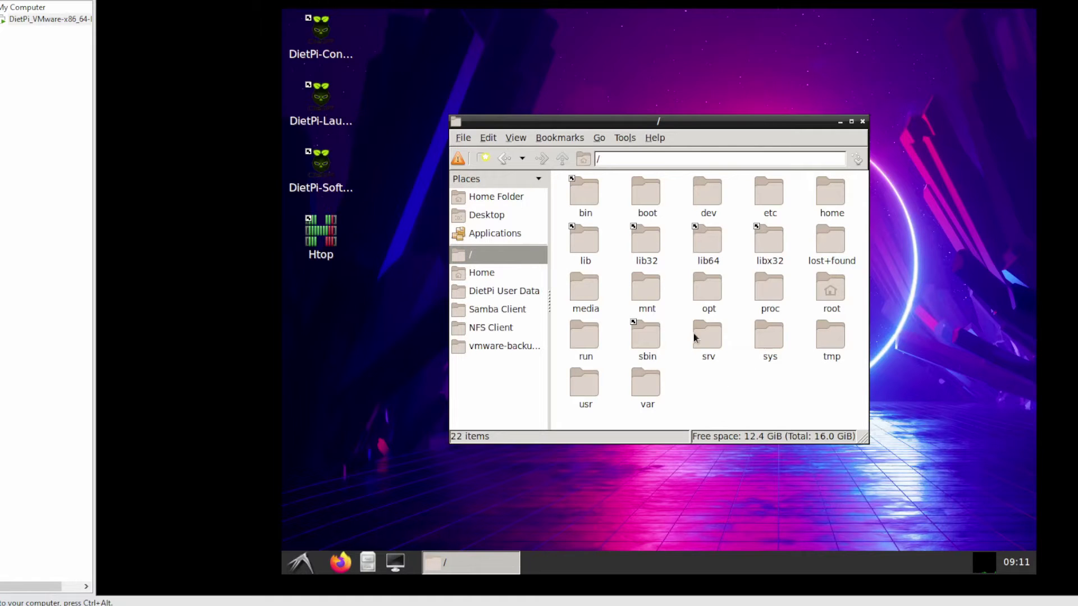
{"action": "double_click", "coordinate": [649, 293]}
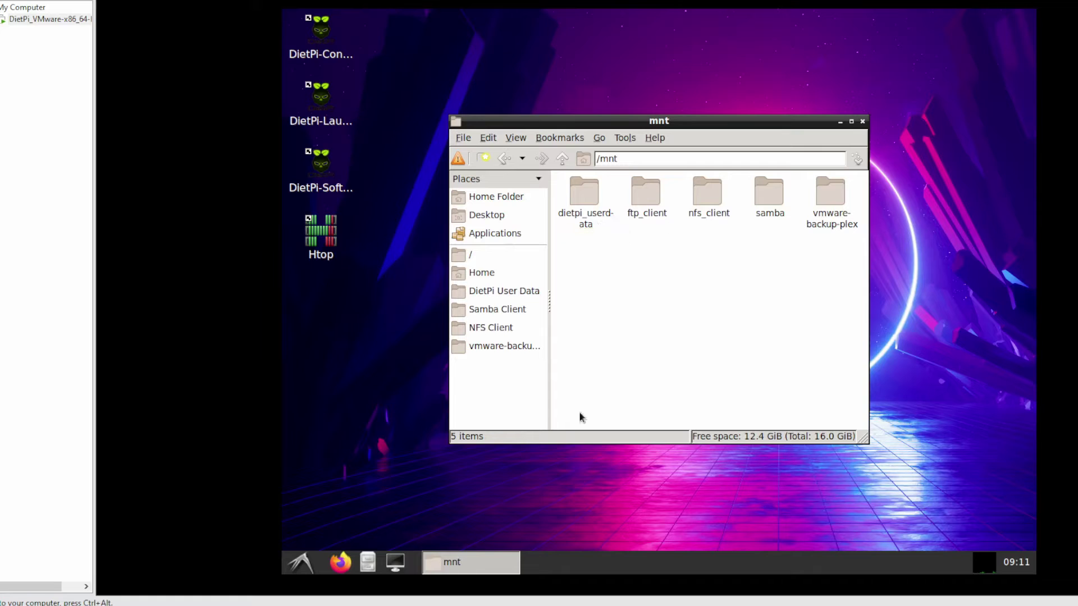
{"action": "left_click", "coordinate": [300, 563]}
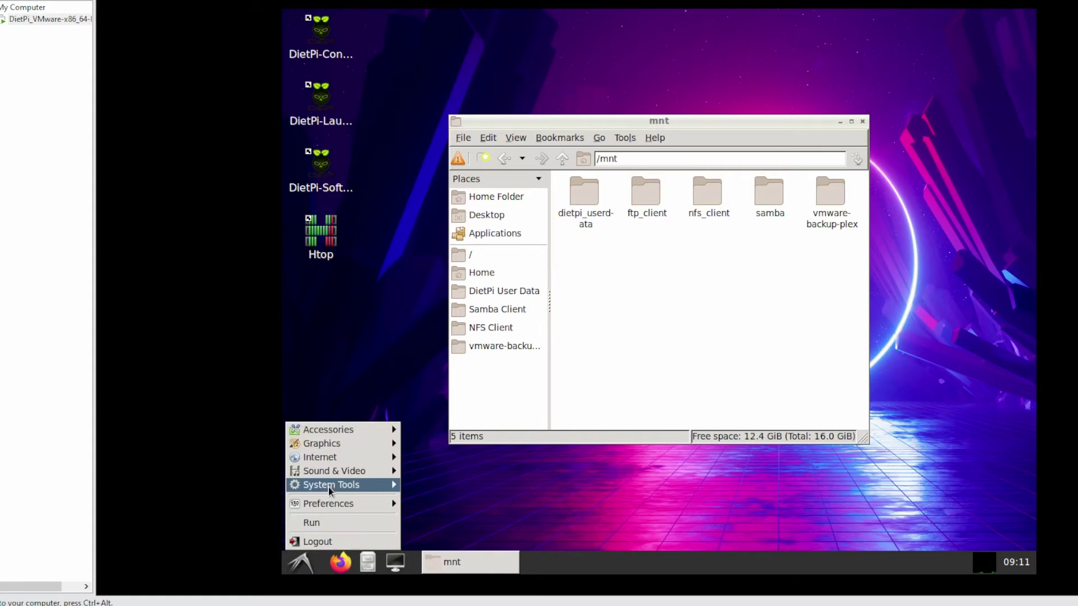
{"action": "mouse_move", "coordinate": [330, 486]}
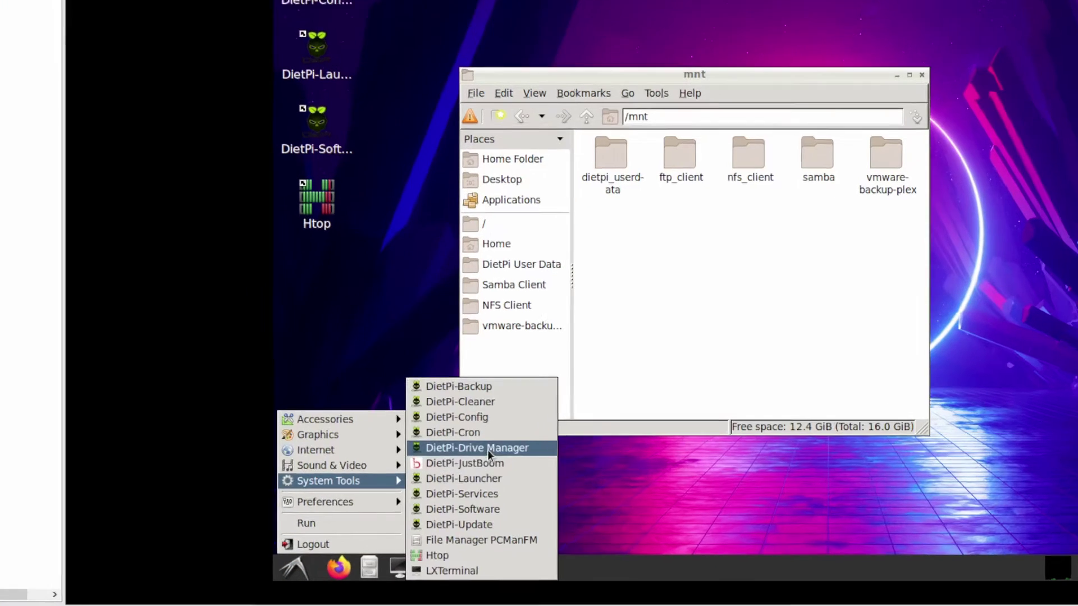
In DietPi-Drive_Manager, mount the sr0 CD drive at the default /mnt path
{"action": "left_click", "coordinate": [487, 450]}
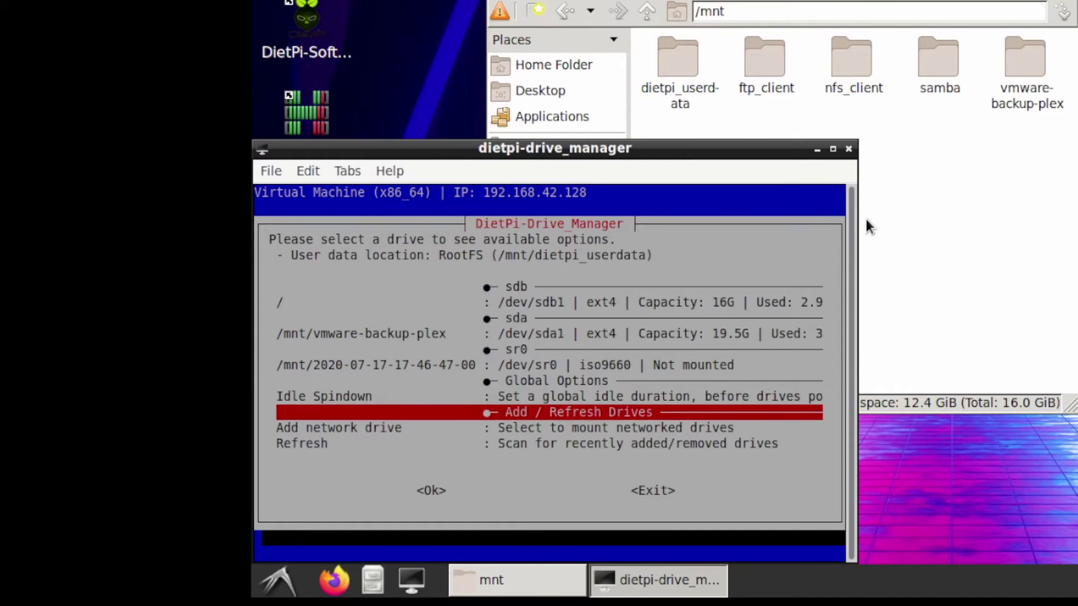
{"action": "key", "text": "Up"}
{"action": "key", "text": "Up"}
{"action": "key", "text": "Up"}
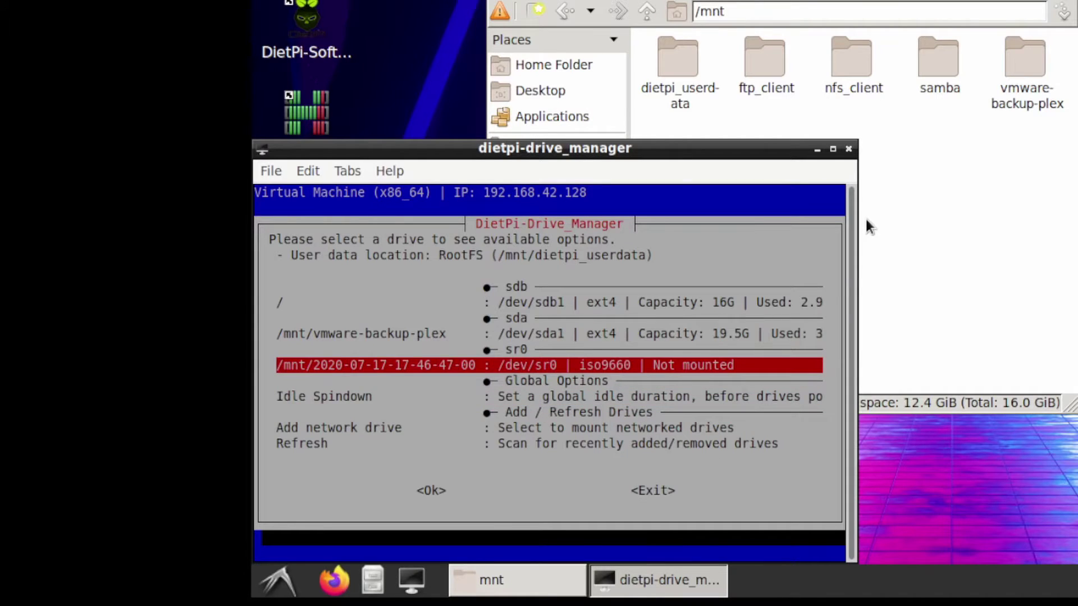
{"action": "key", "text": "Return"}
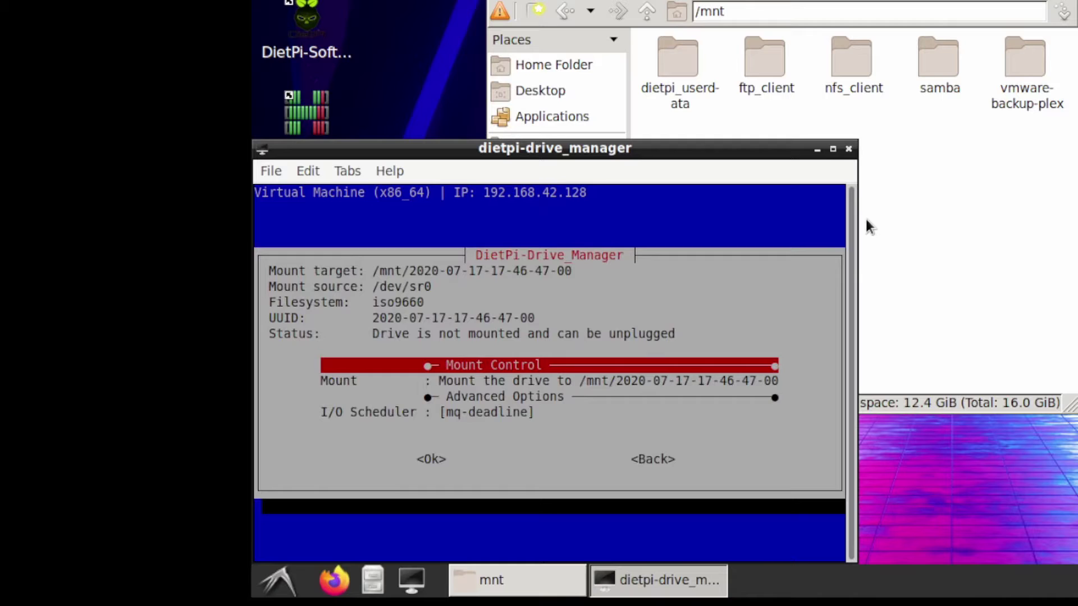
{"action": "key", "text": "Down"}
{"action": "key", "text": "Return"}
{"action": "key", "text": "Tab"}
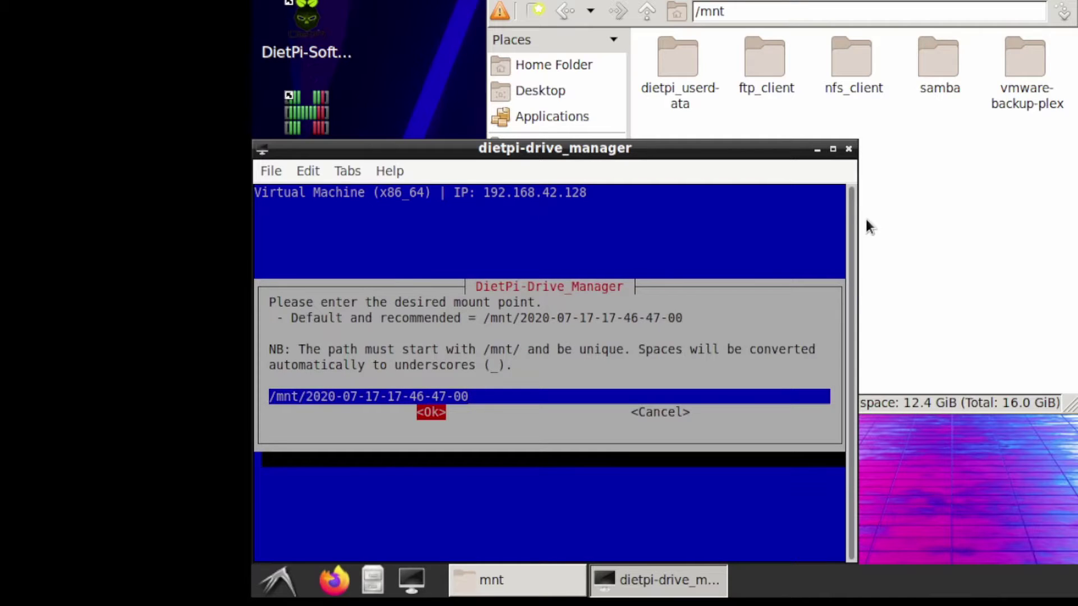
{"action": "key", "text": "Return"}
Go back to the drive list and exit DietPi-Drive_Manager
{"action": "key", "text": "Down"}
{"action": "key", "text": "Down"}
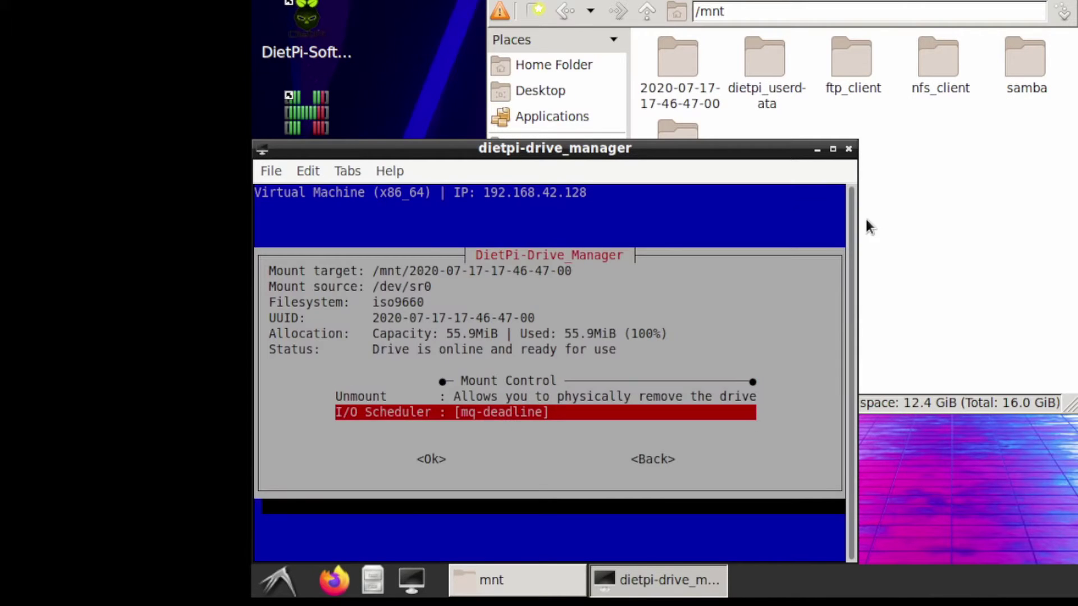
{"action": "key", "text": "Tab"}
{"action": "key", "text": "Tab"}
{"action": "key", "text": "Return"}
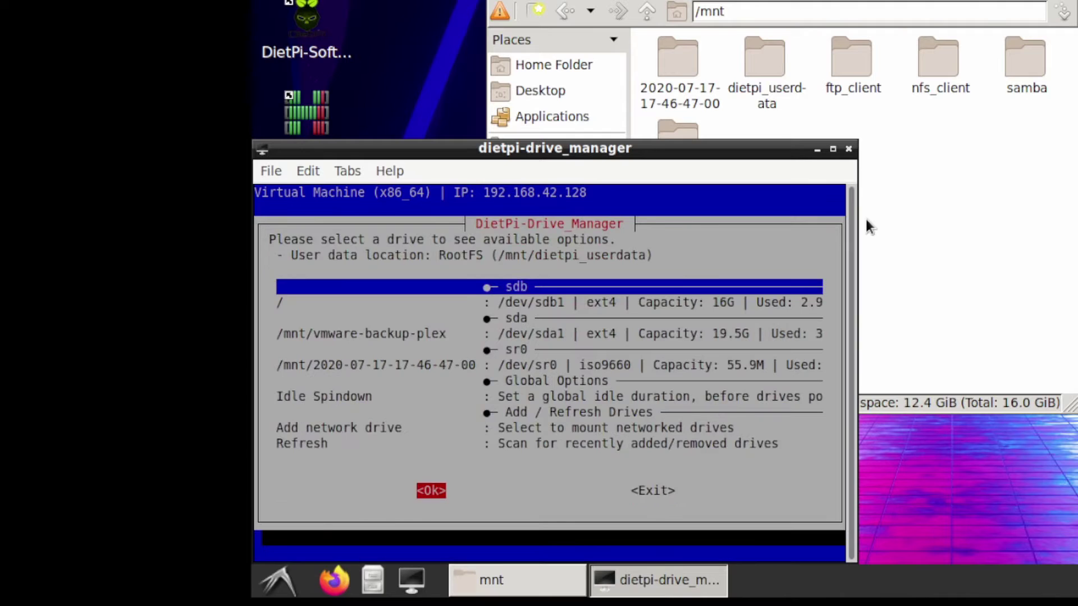
{"action": "key", "text": "Tab"}
{"action": "key", "text": "Return"}
{"action": "key", "text": "Tab"}
{"action": "key", "text": "Return"}
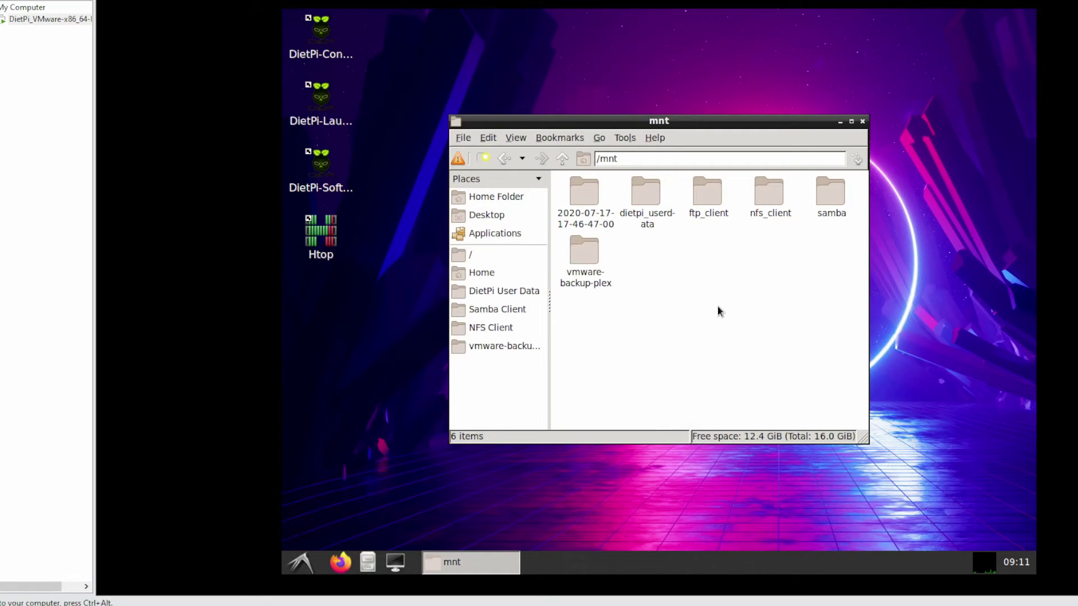
{"action": "double_click", "coordinate": [603, 223]}
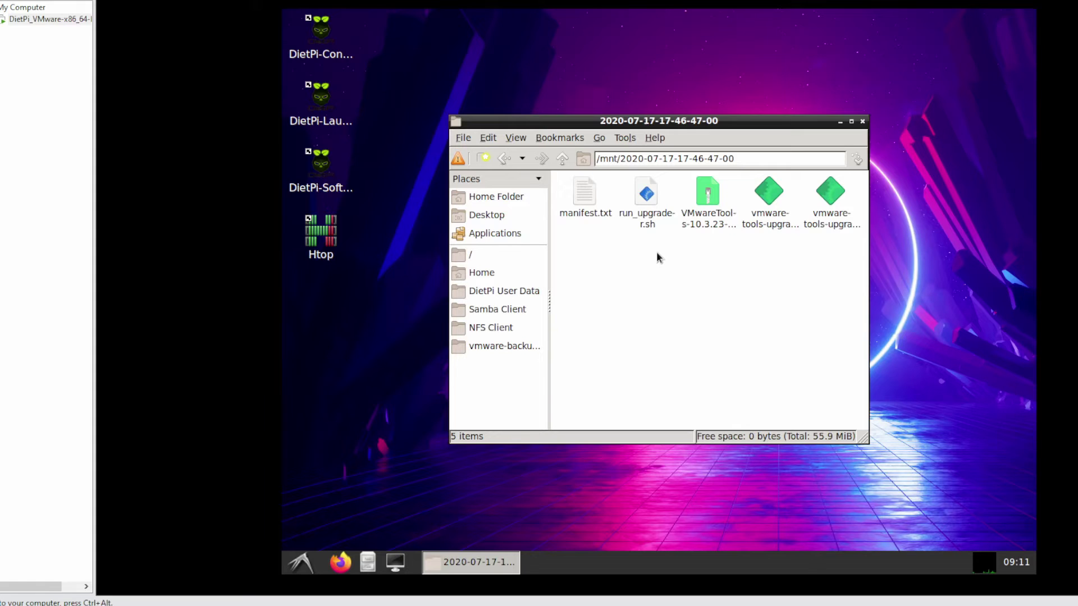
{"action": "left_click", "coordinate": [688, 224]}
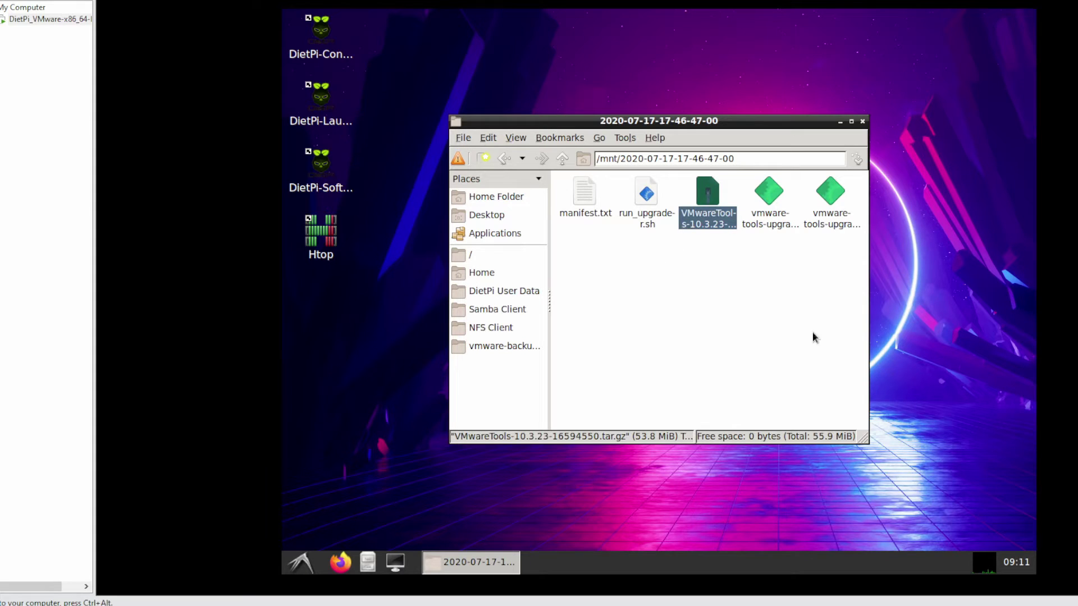
{"action": "left_click", "coordinate": [867, 311]}
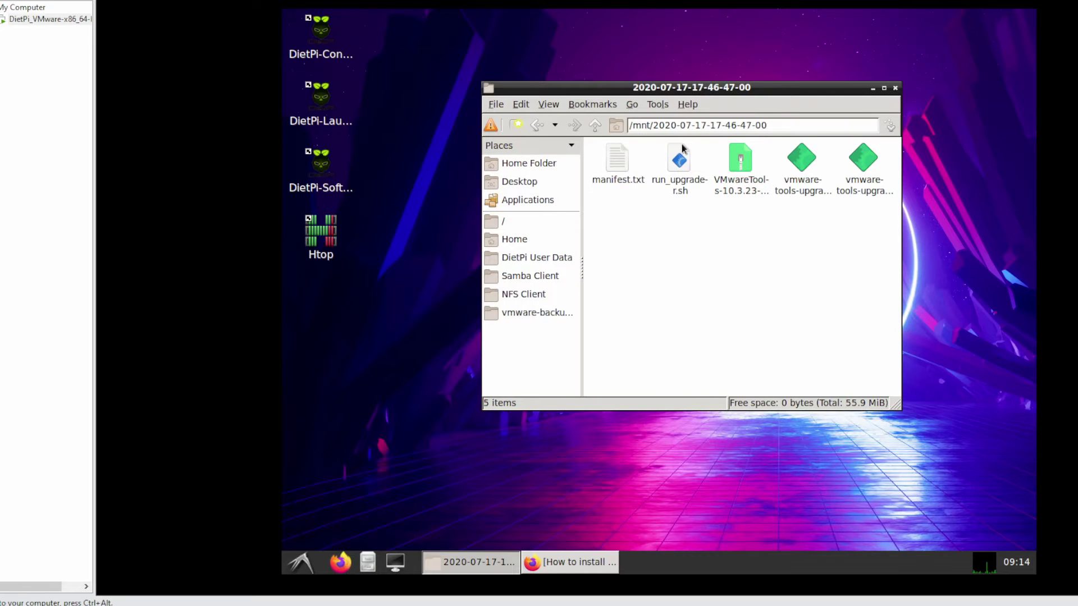
{"action": "left_click", "coordinate": [658, 105]}
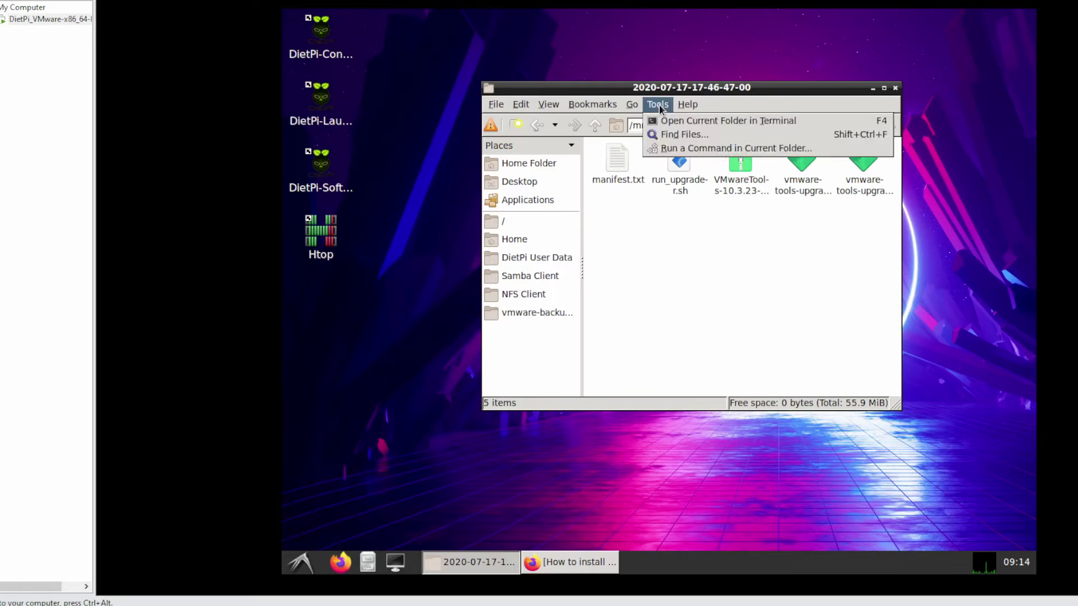
In a terminal at the disc folder, extract the VMwareTools tar.gz into /tmp
{"action": "left_click", "coordinate": [674, 120]}
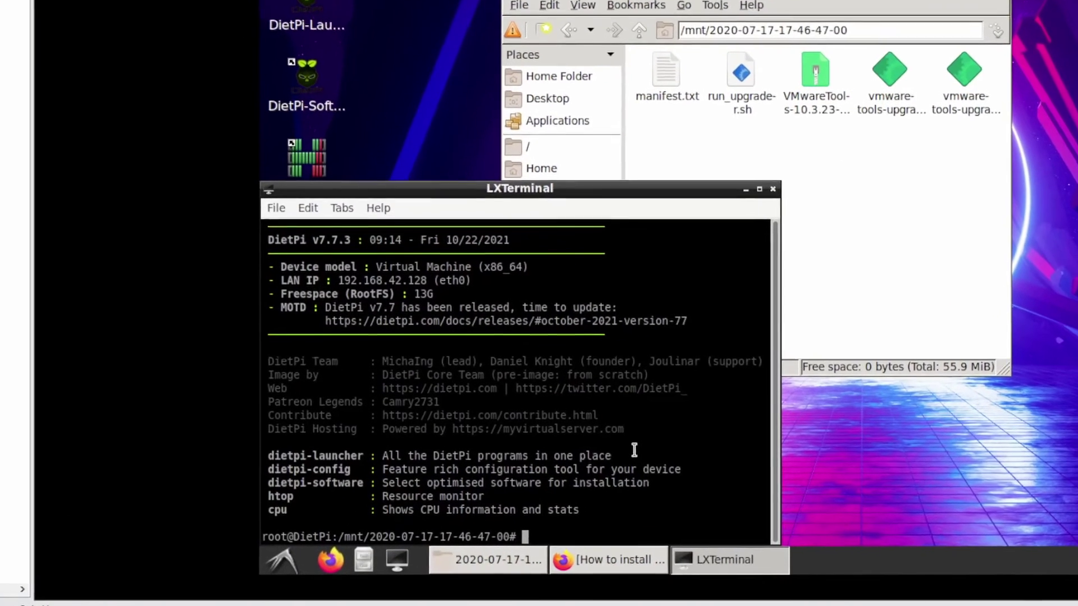
{"action": "type", "text": "cd/tmp"}
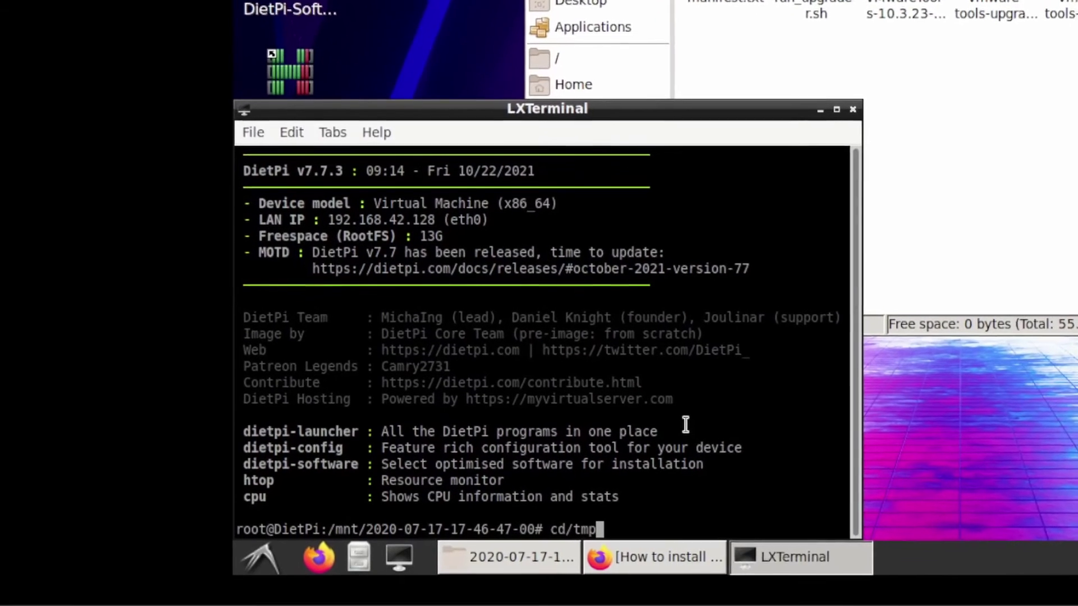
{"action": "key", "text": "Left"}
{"action": "key", "text": "Left"}
{"action": "key", "text": "Left"}
{"action": "key", "text": "Return"}
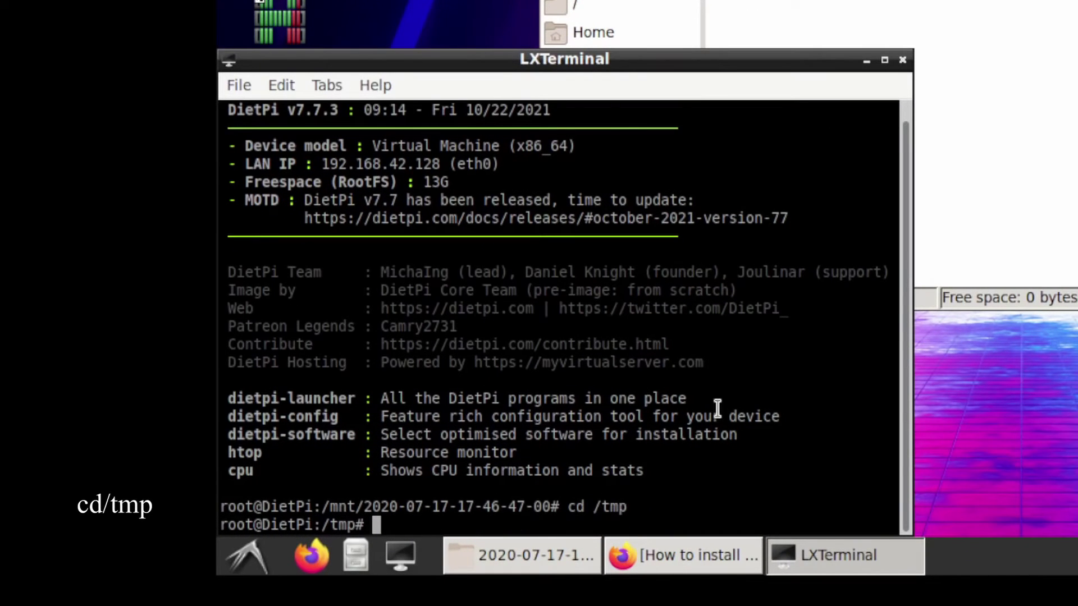
{"action": "type", "text": "tar "}
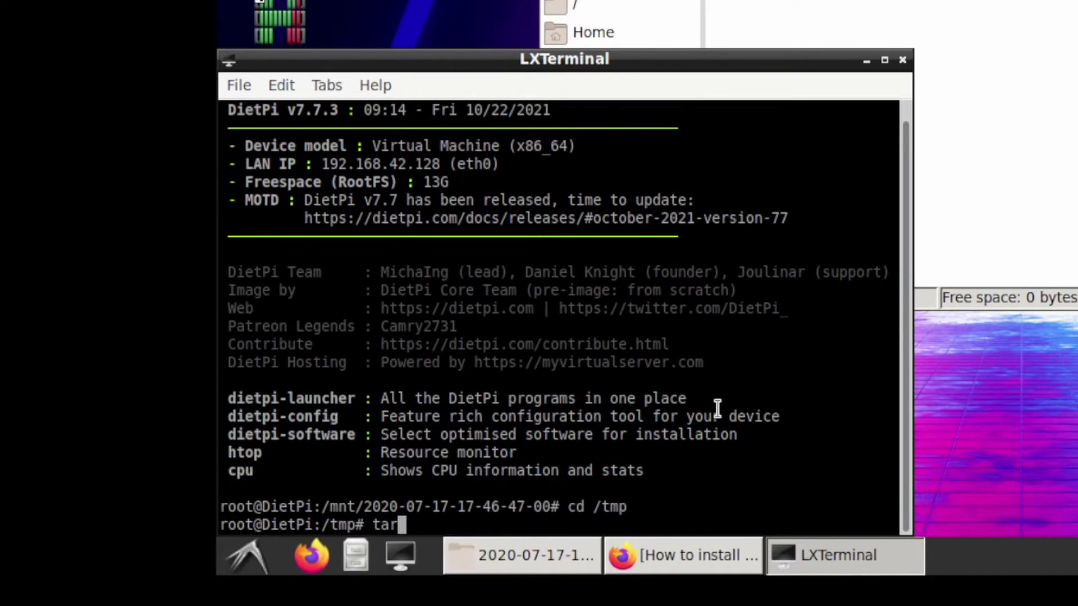
{"action": "type", "text": "zxpf "}
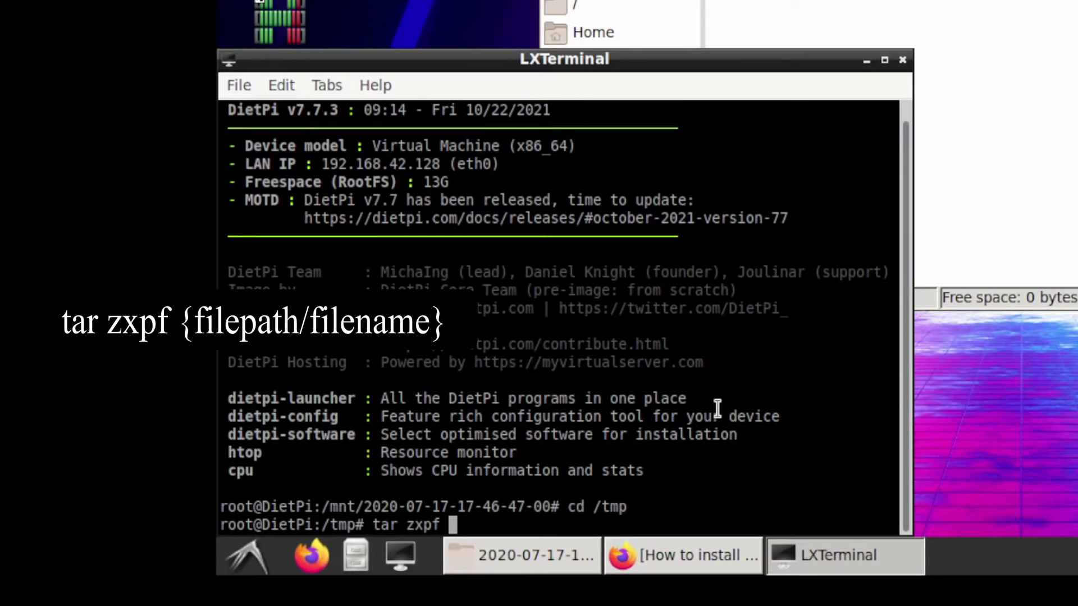
{"action": "type", "text": "/mnt/2020-07-17-17-46-47-00"}
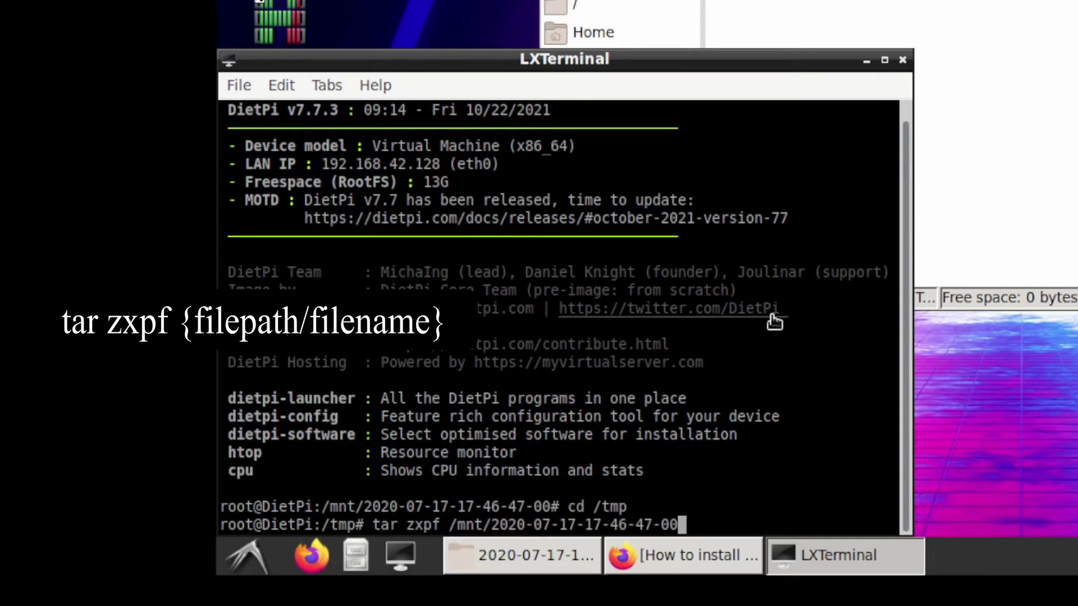
{"action": "type", "text": "/VM"}
{"action": "type", "text": "w"}
{"action": "key", "text": "Tab"}
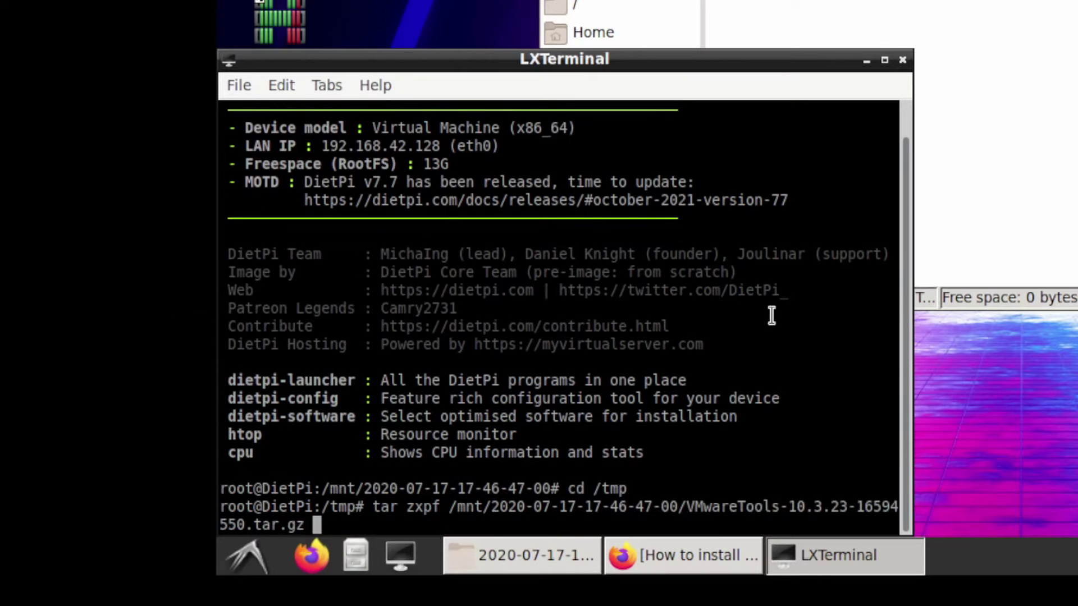
{"action": "key", "text": "Return"}
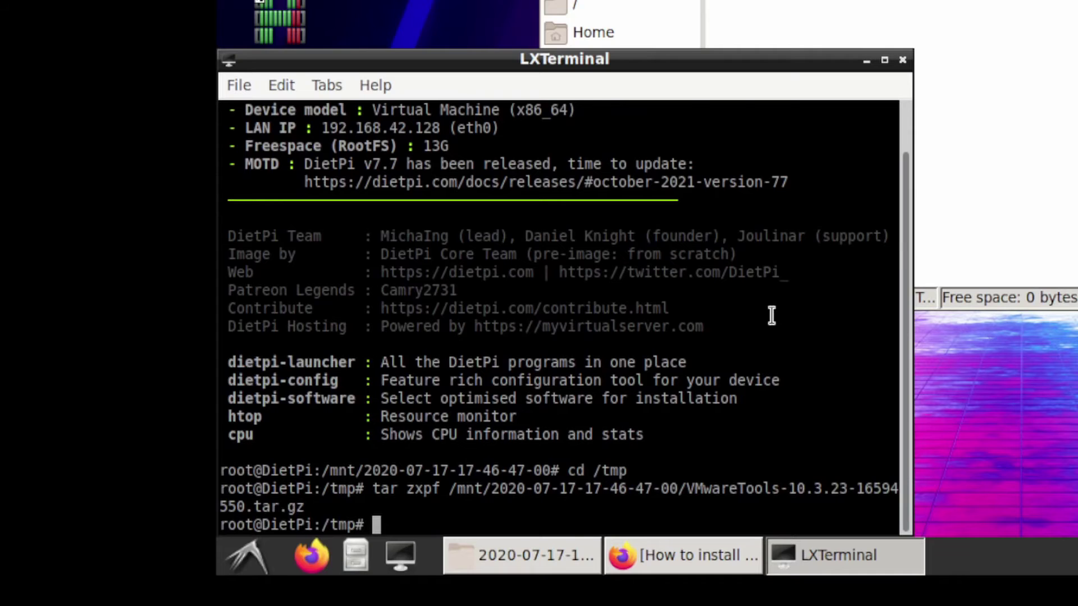
{"action": "type", "text": "ls -l"}
List /tmp, enter vmware-tools-distrib, and enter the sudo ./vmware-install.pl command
{"action": "key", "text": "Return"}
{"action": "type", "text": "cd vmware-tools-distrib"}
{"action": "key", "text": "Return"}
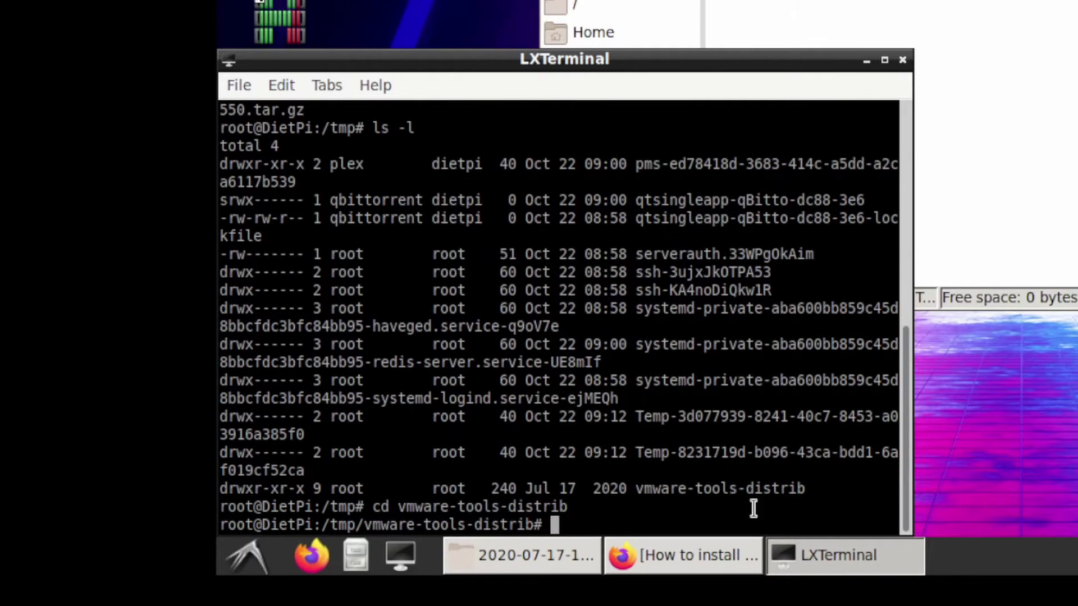
{"action": "type", "text": "sudo ./vmware-install.pl"}
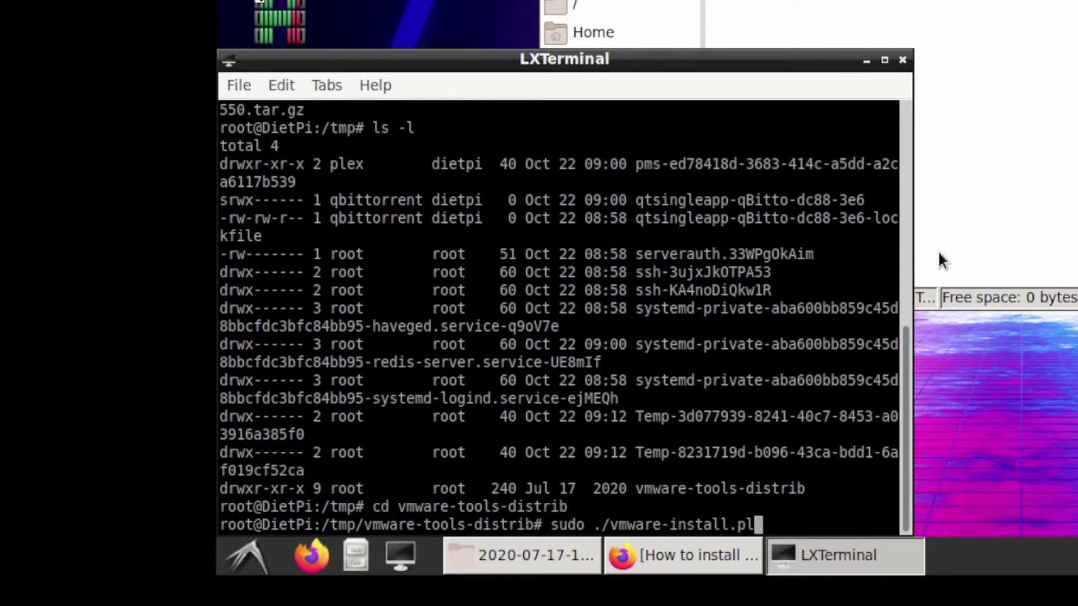
Run the VMware Tools installer, confirm proceeding, and accept the default binary and init directories
{"action": "key", "text": "Return"}
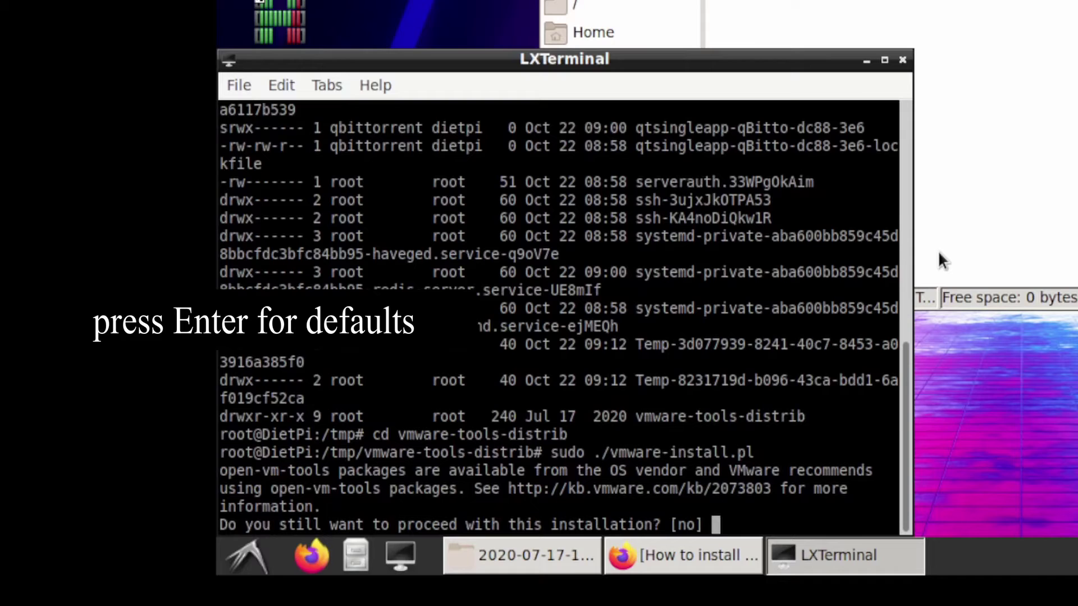
{"action": "type", "text": "y"}
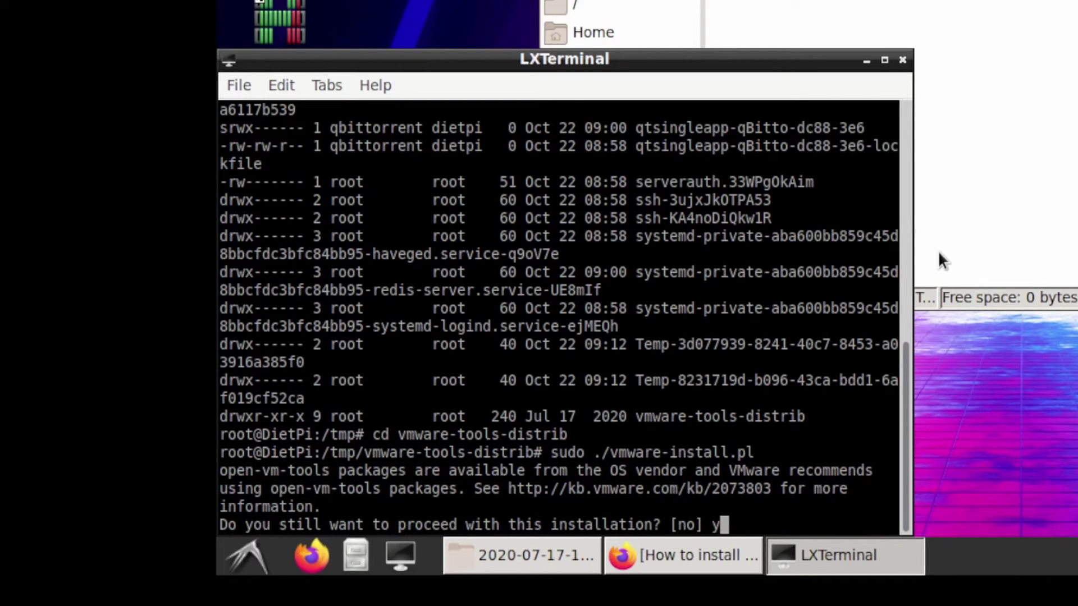
{"action": "key", "text": "Return"}
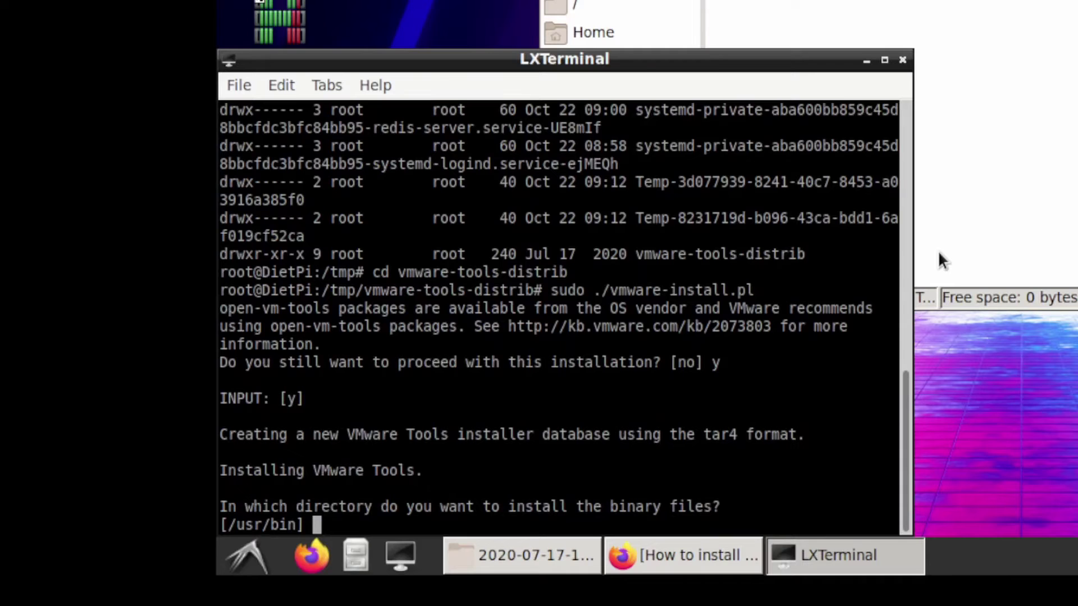
{"action": "key", "text": "Return"}
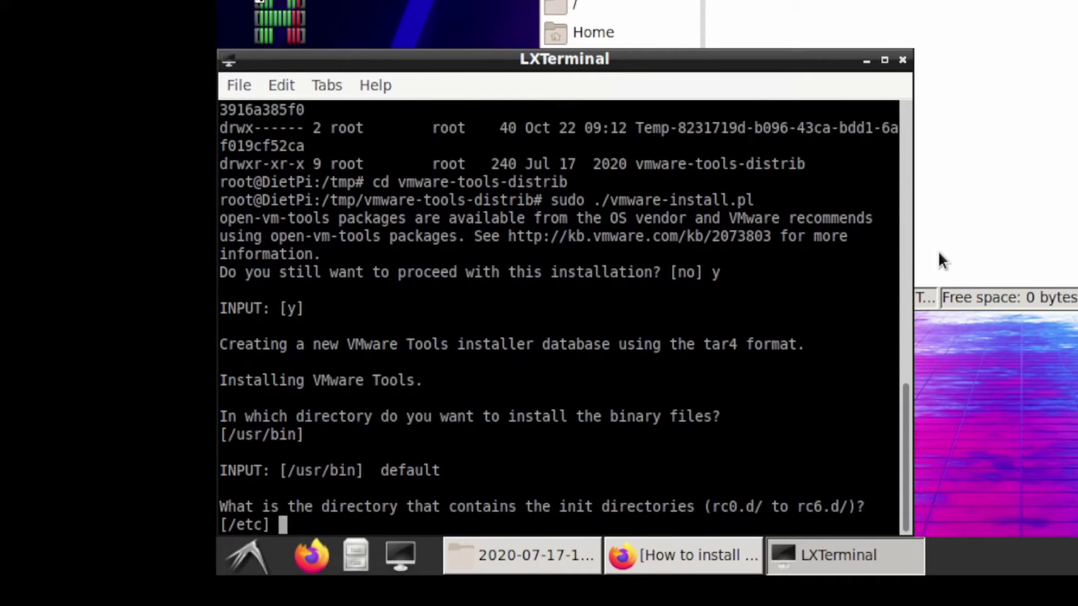
{"action": "key", "text": "Return"}
{"action": "key", "text": "Return"}
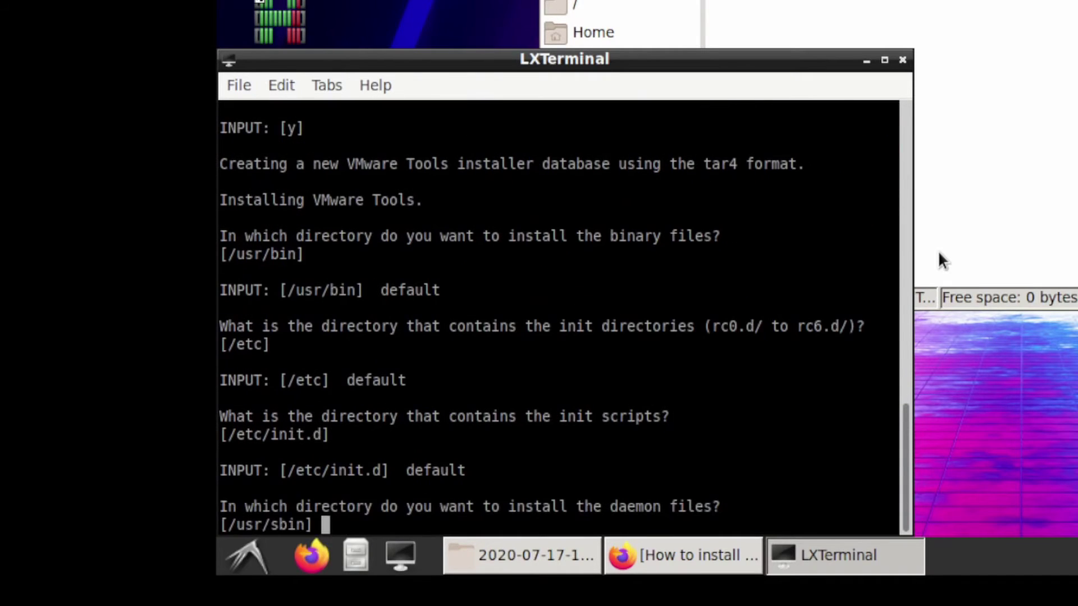
{"action": "key", "text": "Return"}
{"action": "key", "text": "Return"}
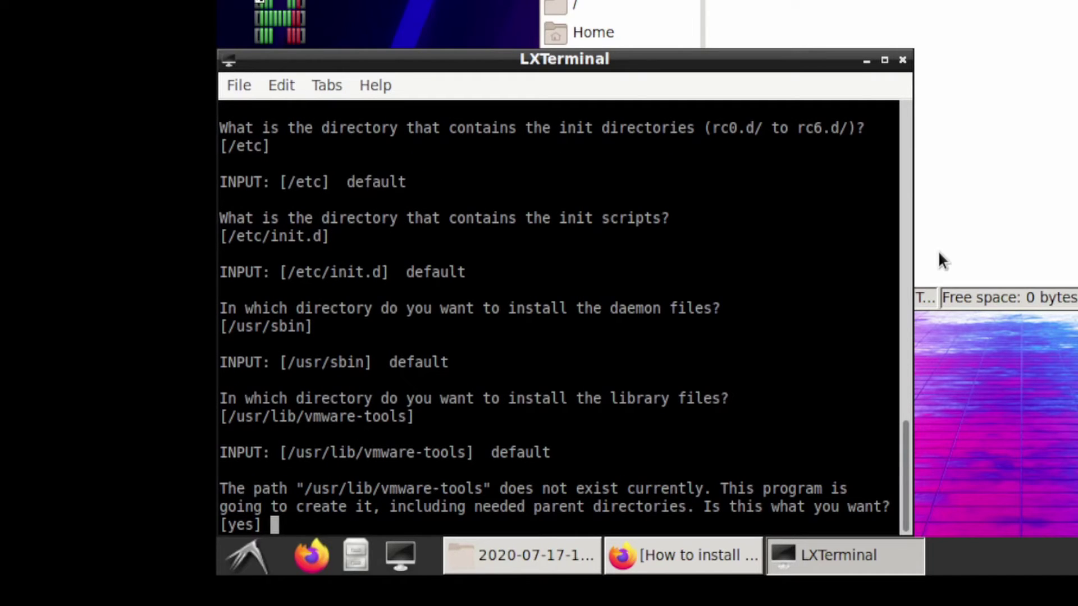
Accept default library and agent locations and enable shared folders, drag-and-drop, and Guest Authentication
{"action": "key", "text": "Return"}
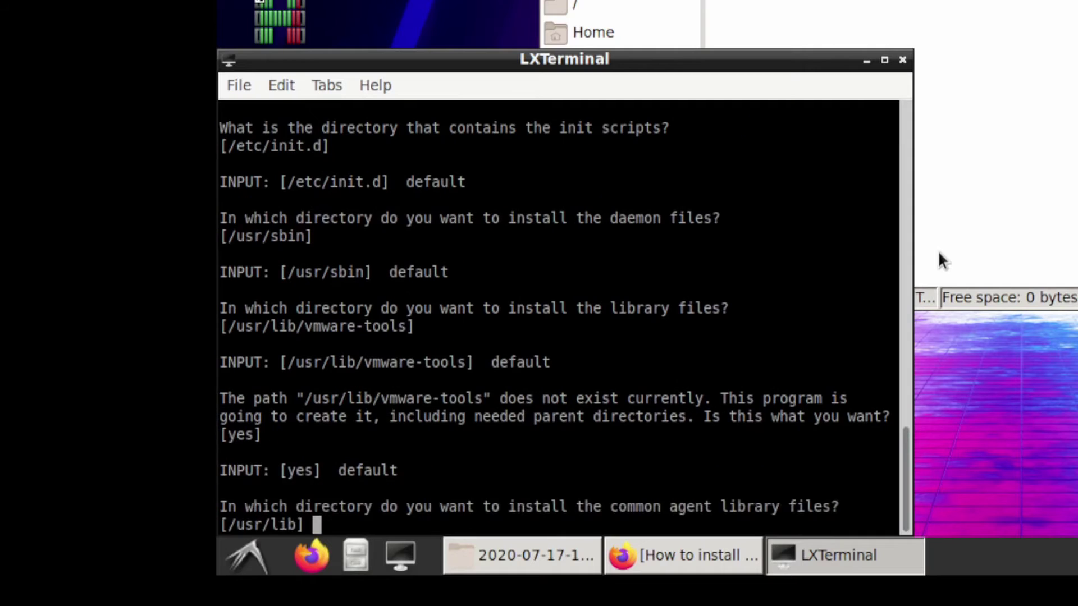
{"action": "key", "text": "Return"}
{"action": "key", "text": "Return"}
{"action": "key", "text": "Return"}
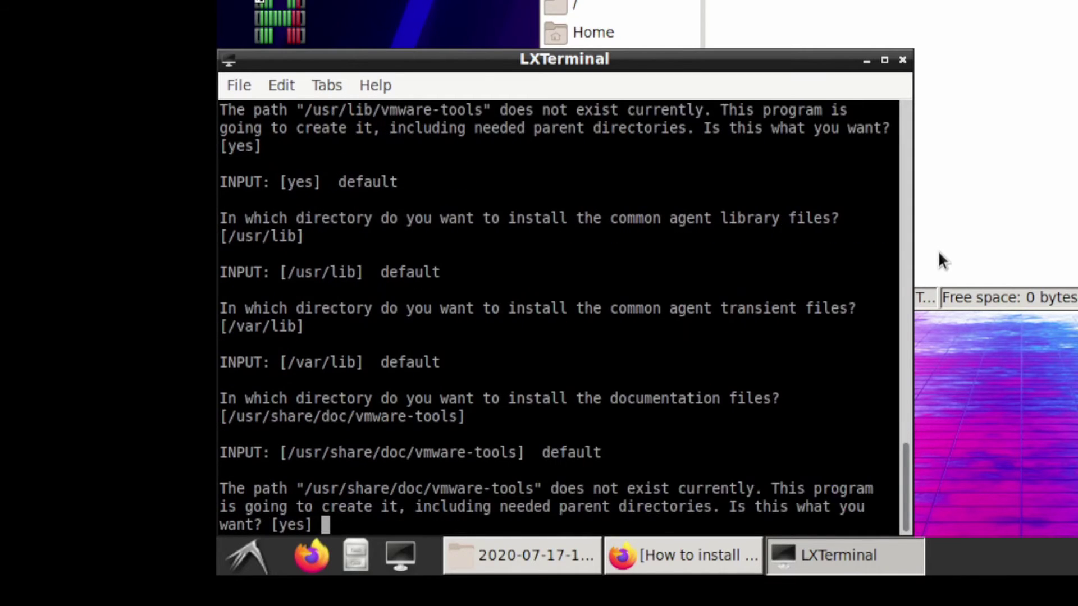
{"action": "key", "text": "Return"}
{"action": "key", "text": "Return"}
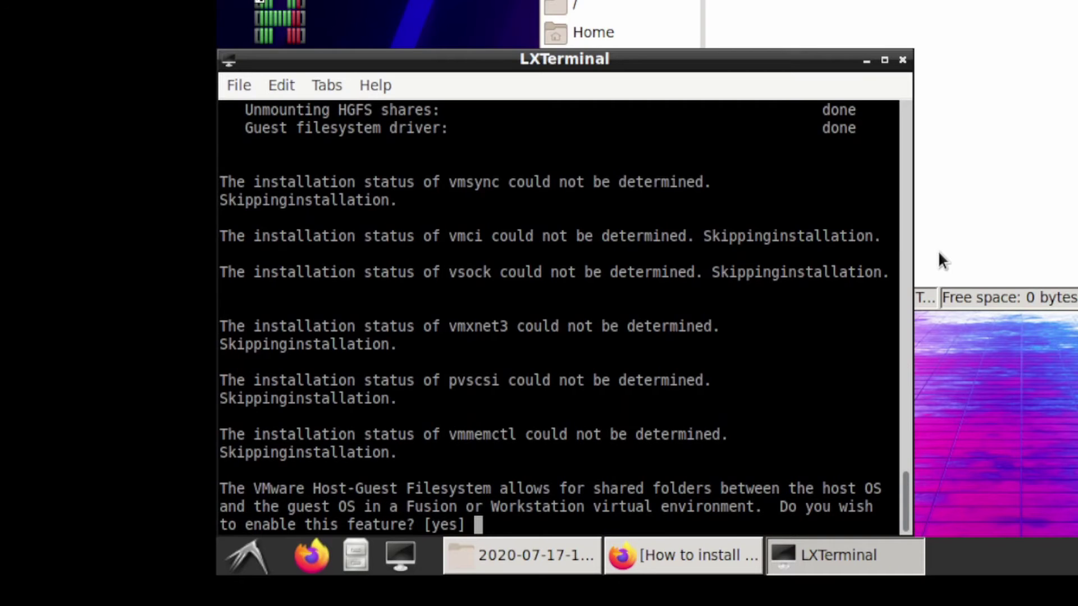
{"action": "key", "text": "Return"}
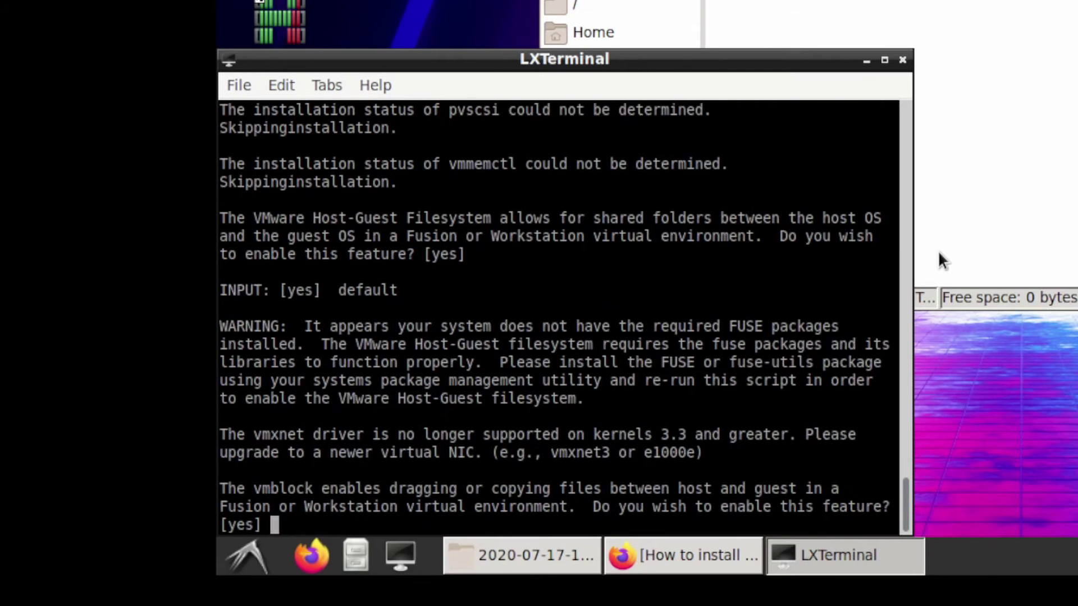
{"action": "key", "text": "Return"}
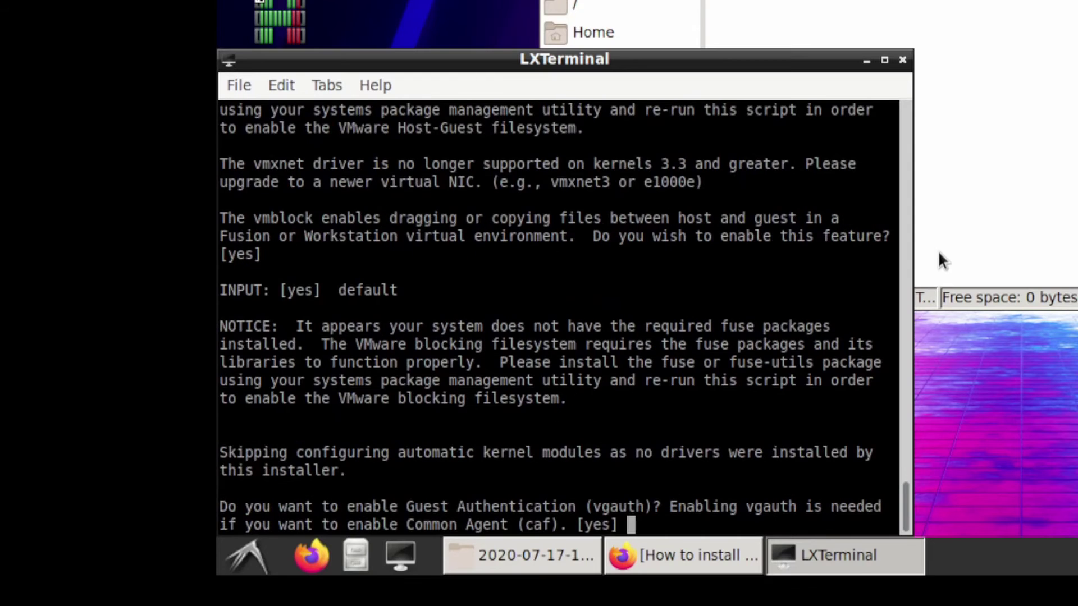
{"action": "key", "text": "Return"}
{"action": "key", "text": "Return"}
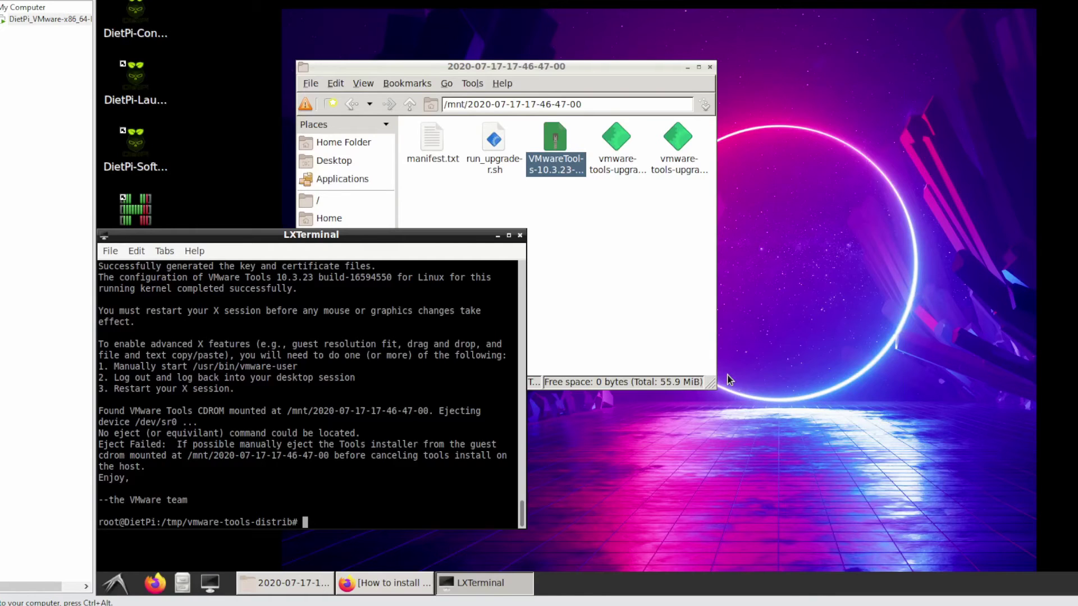
{"action": "type", "text": "exit"}
Exit LXTerminal, close PCManFM, and show the LXDE System Tools menu
{"action": "key", "text": "Return"}
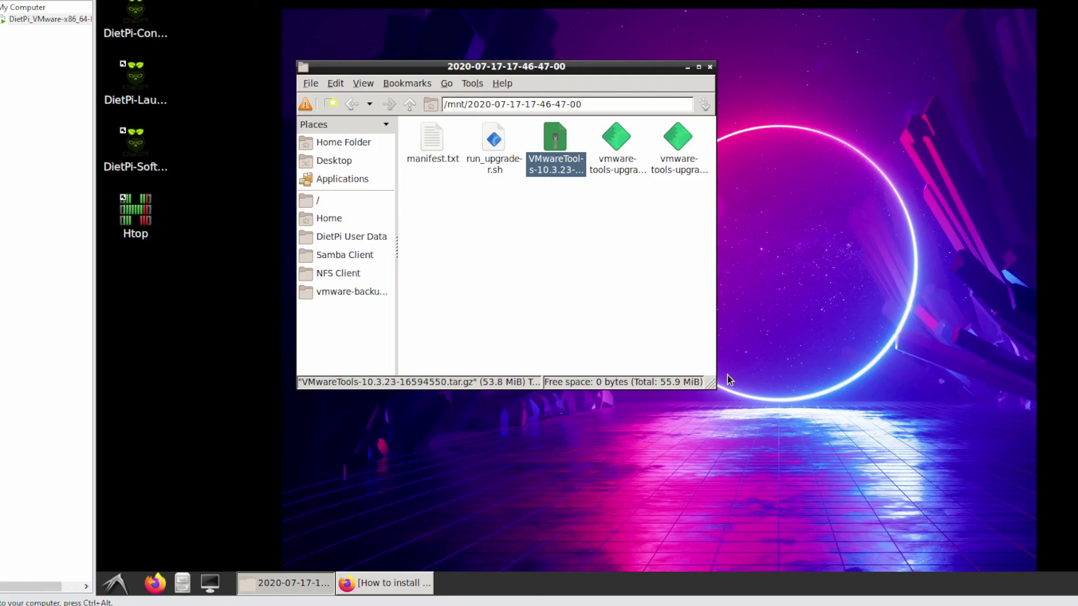
{"action": "left_click", "coordinate": [710, 66]}
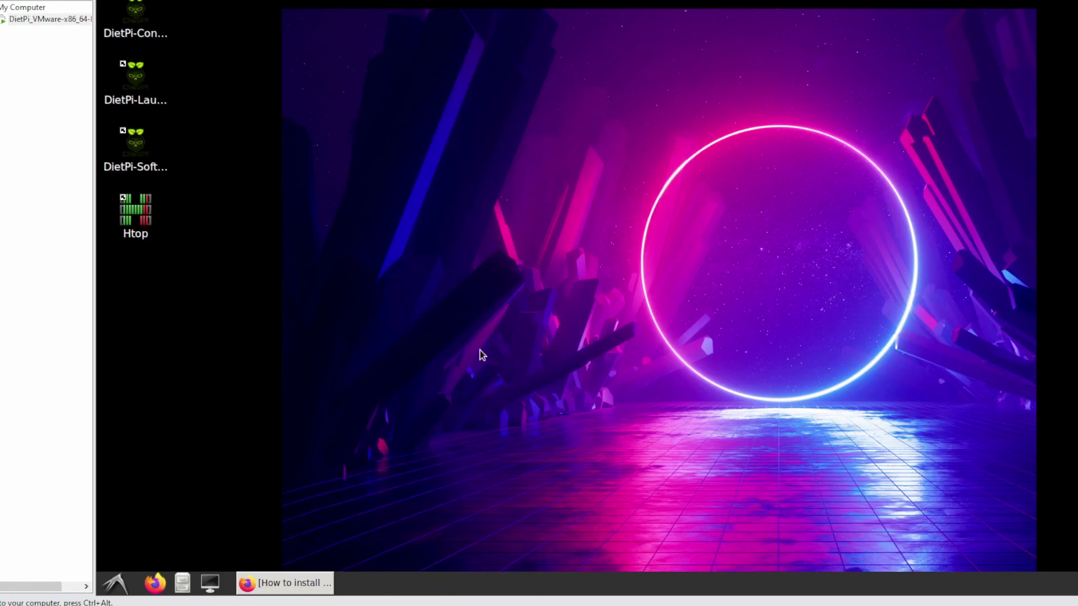
{"action": "left_click", "coordinate": [116, 582]}
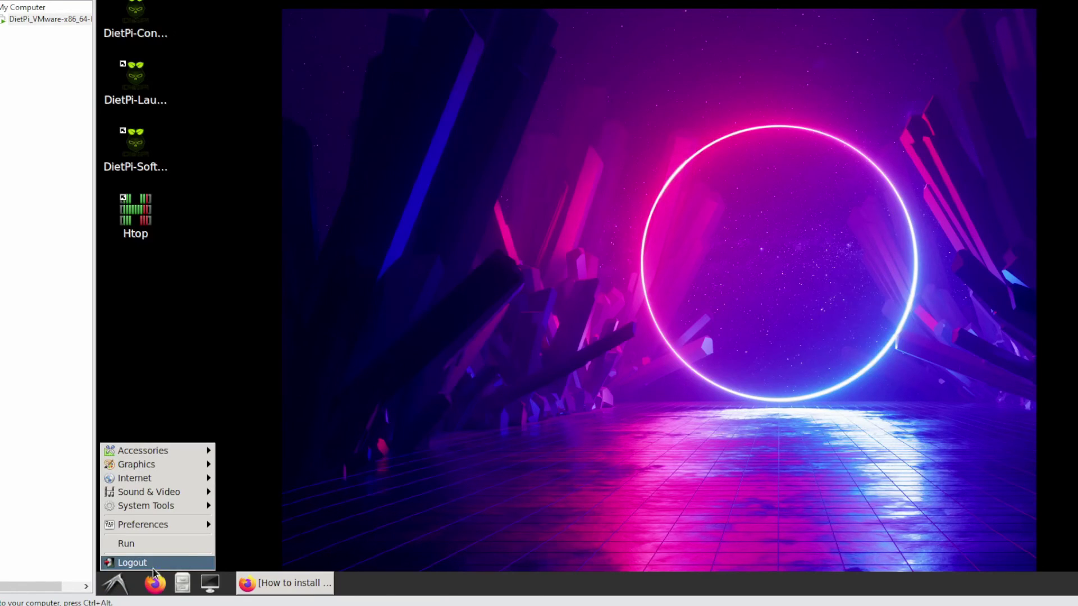
{"action": "mouse_move", "coordinate": [146, 506]}
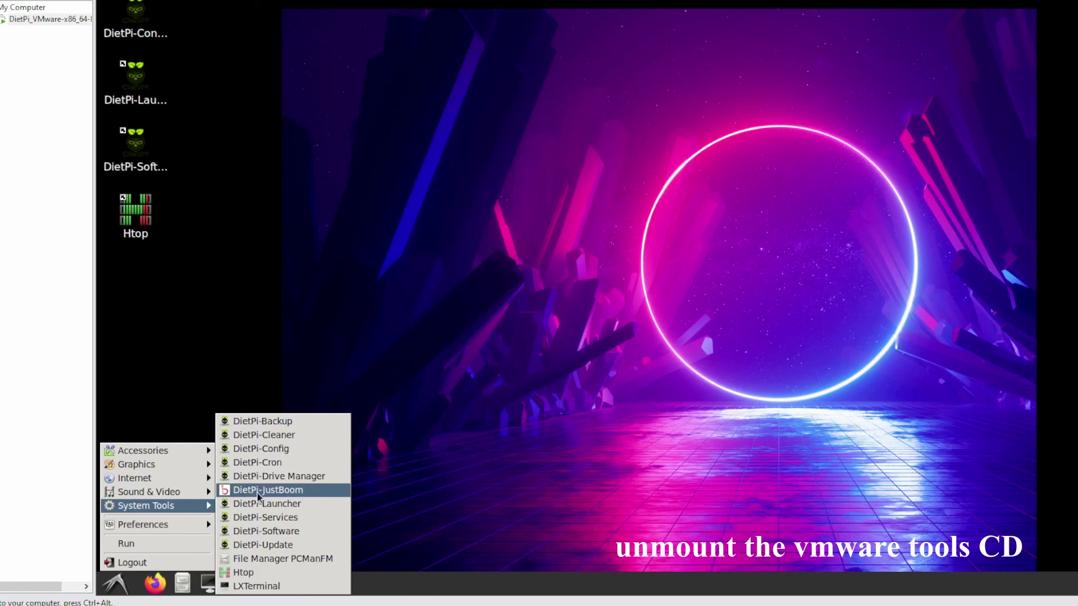
Unmount the sr0 VMware Tools CD in DietPi-Drive_Manager and return to the drive list
{"action": "left_click", "coordinate": [267, 477]}
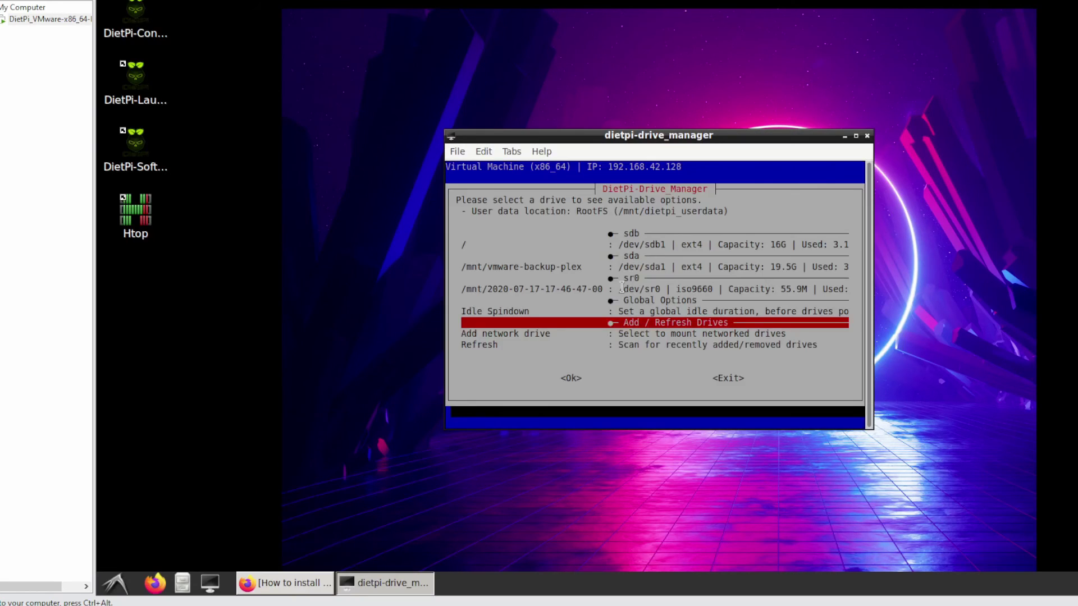
{"action": "key", "text": "Up"}
{"action": "key", "text": "Up"}
{"action": "key", "text": "Up"}
{"action": "key", "text": "Return"}
{"action": "key", "text": "Return"}
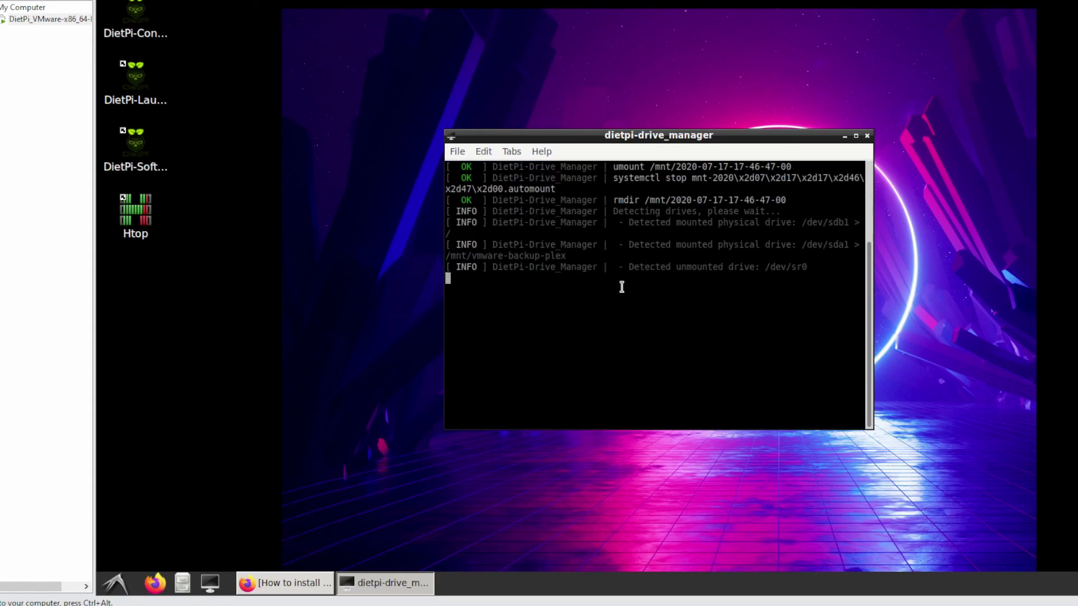
{"action": "key", "text": "Tab"}
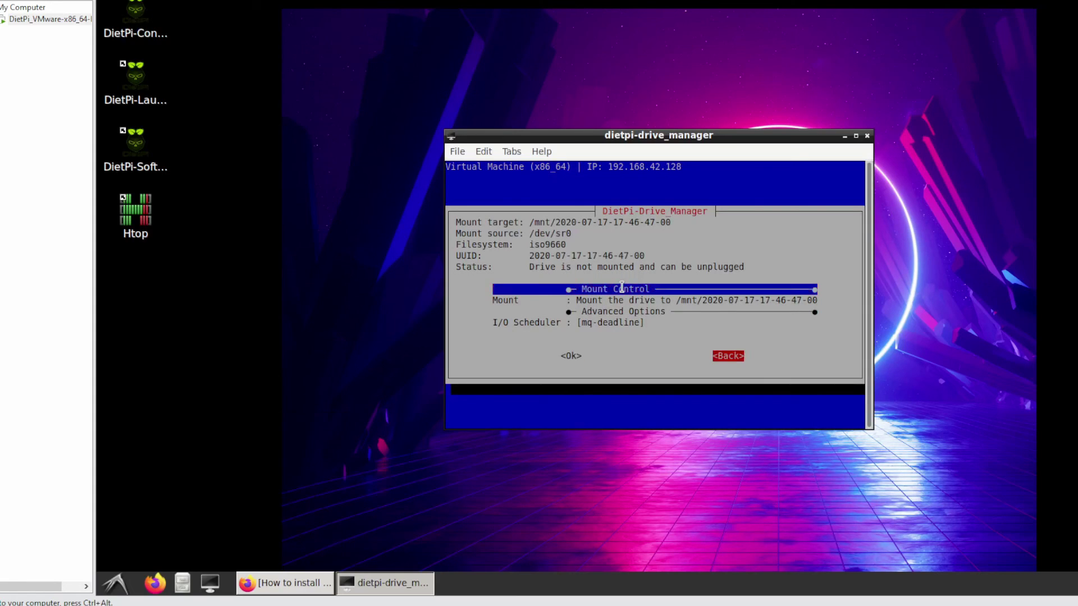
Exit DietPi-Drive_Manager with confirmation and bring up the LXDE logout options
{"action": "key", "text": "Return"}
{"action": "key", "text": "Tab"}
{"action": "key", "text": "Tab"}
{"action": "key", "text": "Return"}
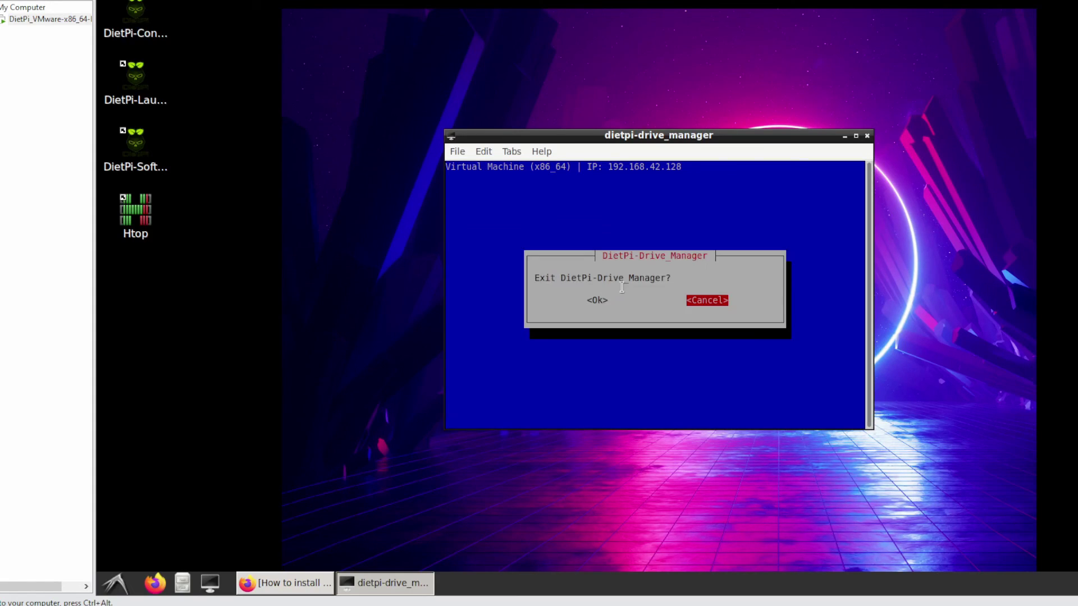
{"action": "key", "text": "Tab"}
{"action": "key", "text": "Return"}
{"action": "left_click", "coordinate": [115, 584]}
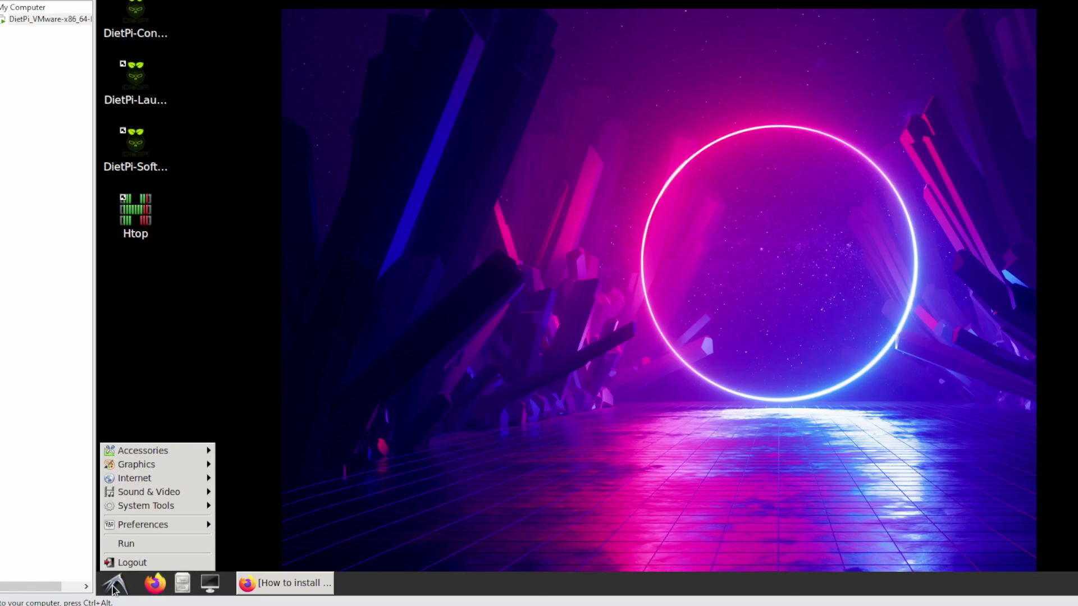
{"action": "left_click", "coordinate": [139, 564]}
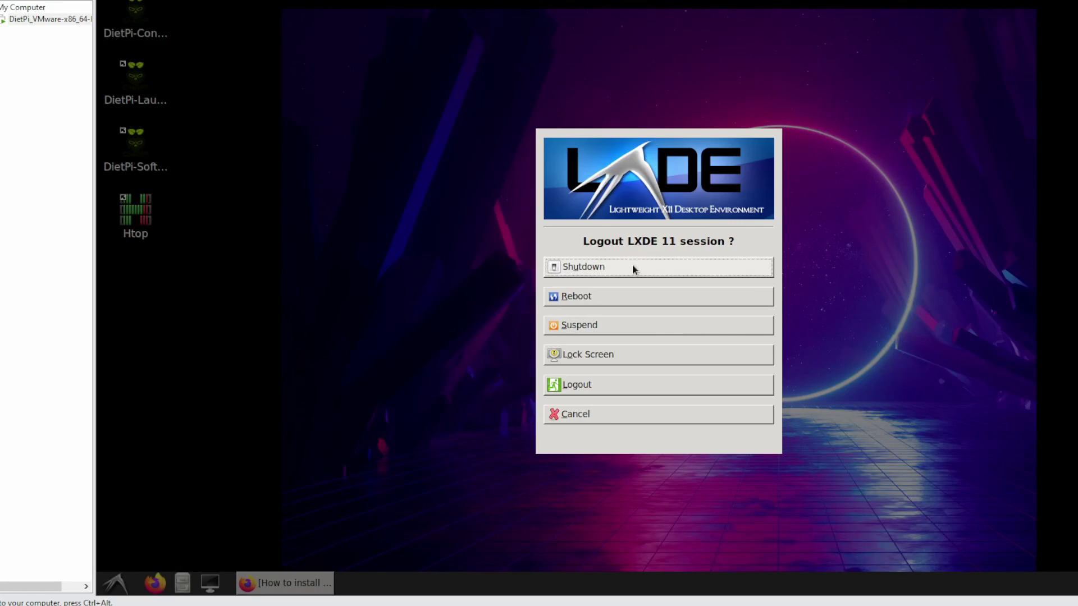